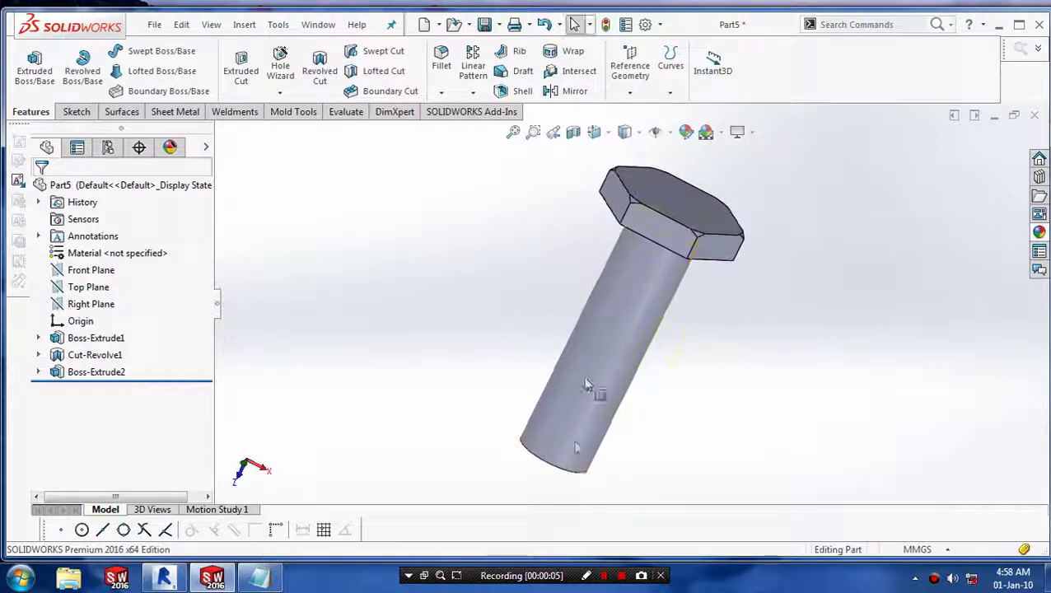
Step: Review step 1 of the thread-cut notes on the outer circle diameter, then hide the notes
left_click(261, 576)
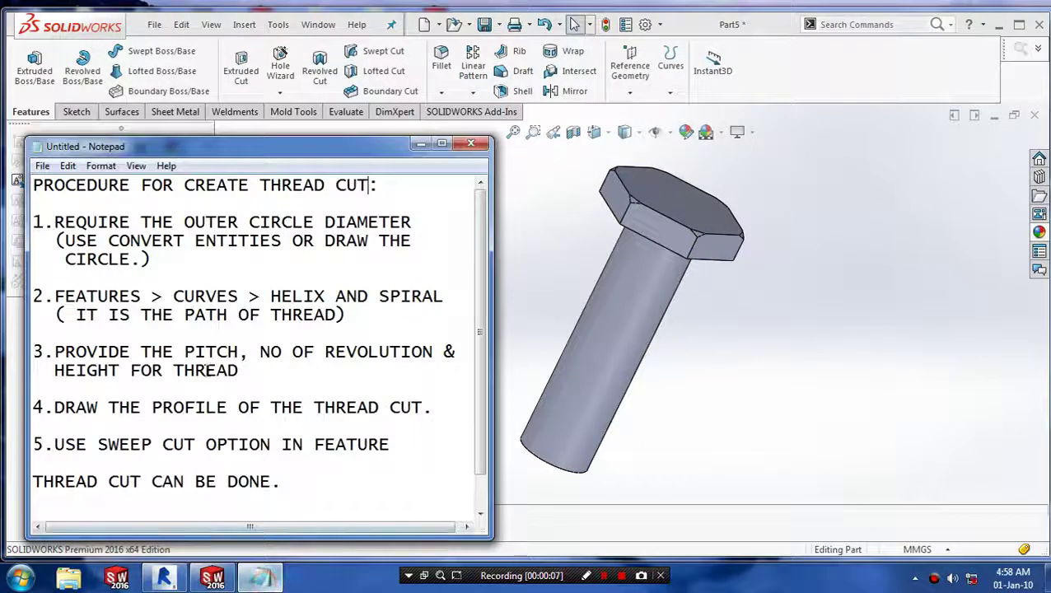
left_click_drag(56, 222, 384, 261)
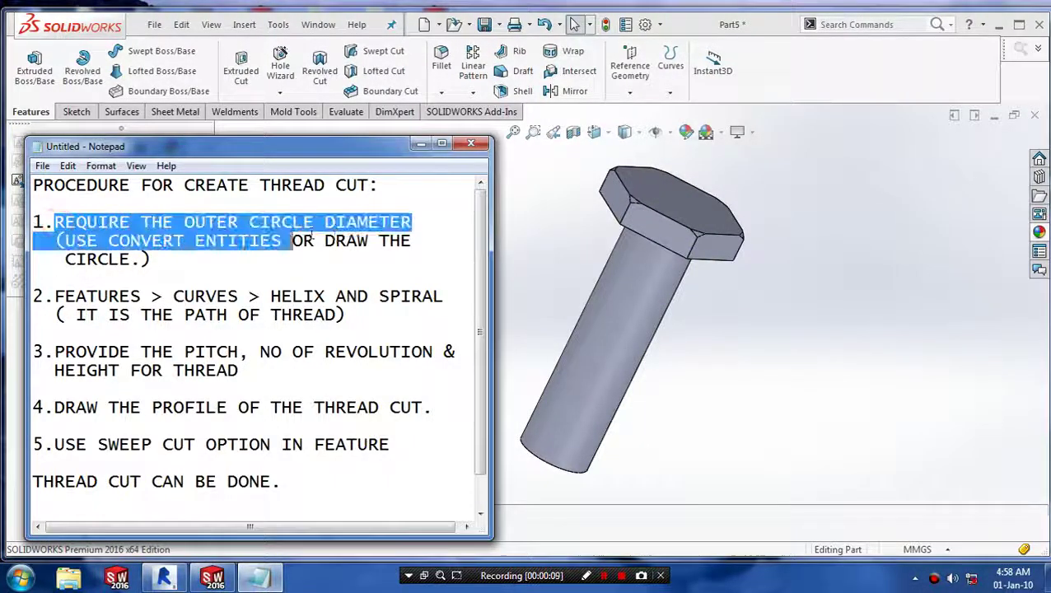
left_click(412, 282)
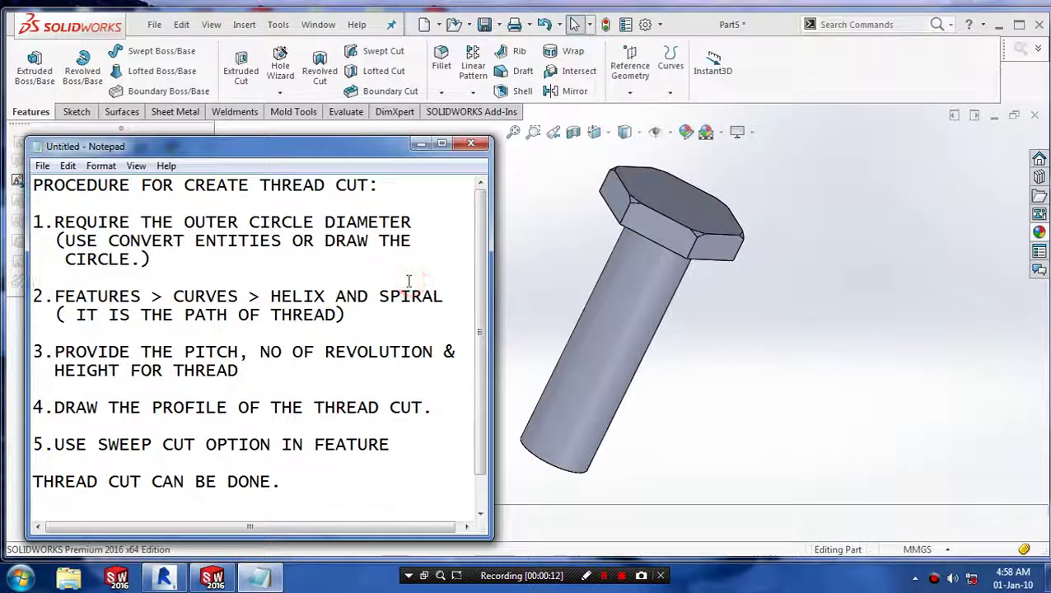
left_click(420, 144)
Step: Start a new sketch on the shaft's round end face
middle_click_drag(464, 416, 516, 263)
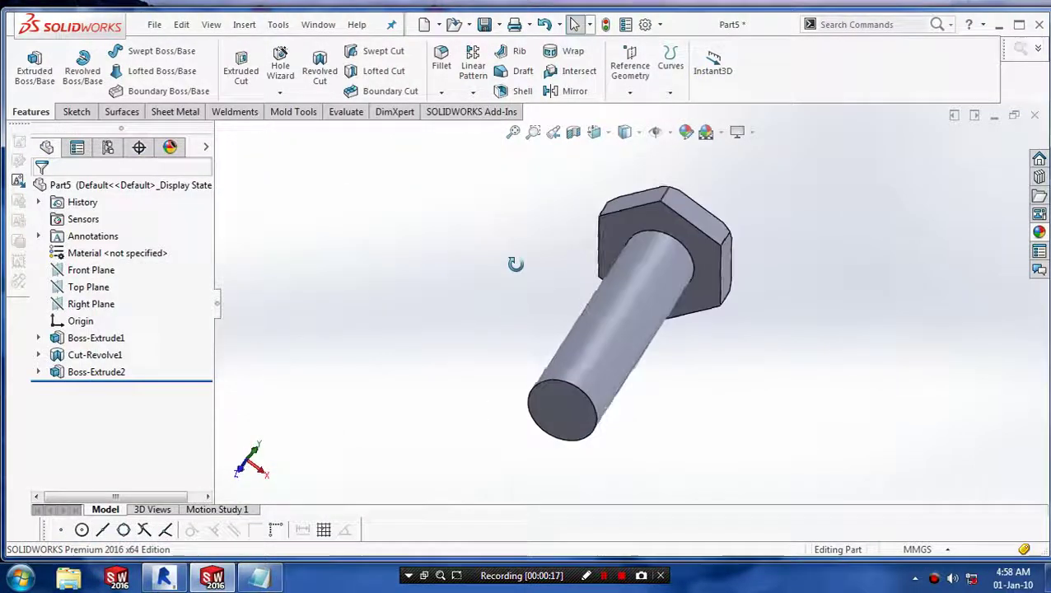
middle_click_drag(464, 375, 482, 267)
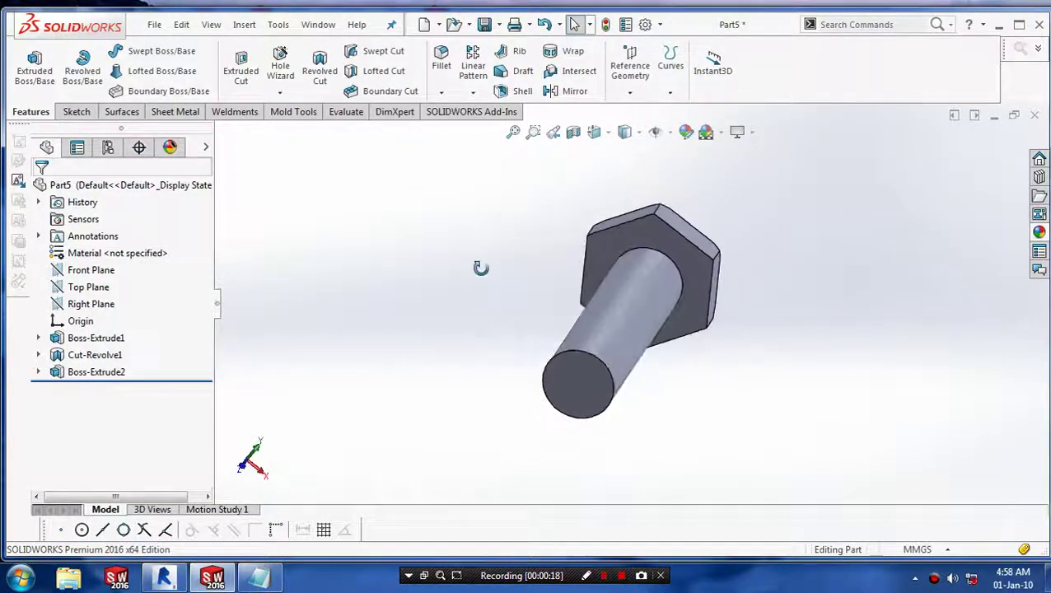
left_click(76, 111)
left_click(24, 62)
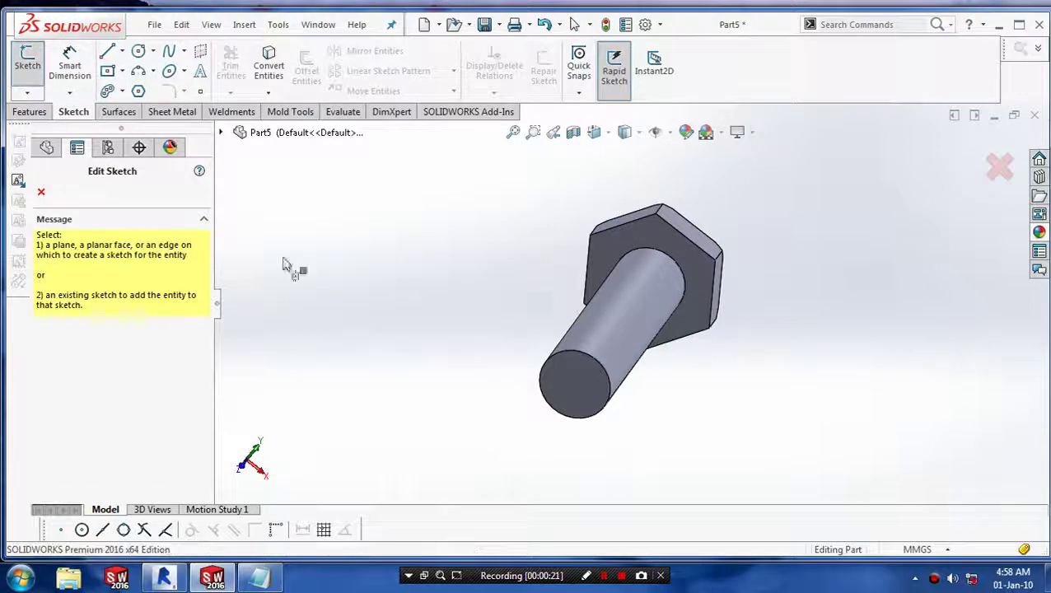
left_click(560, 383)
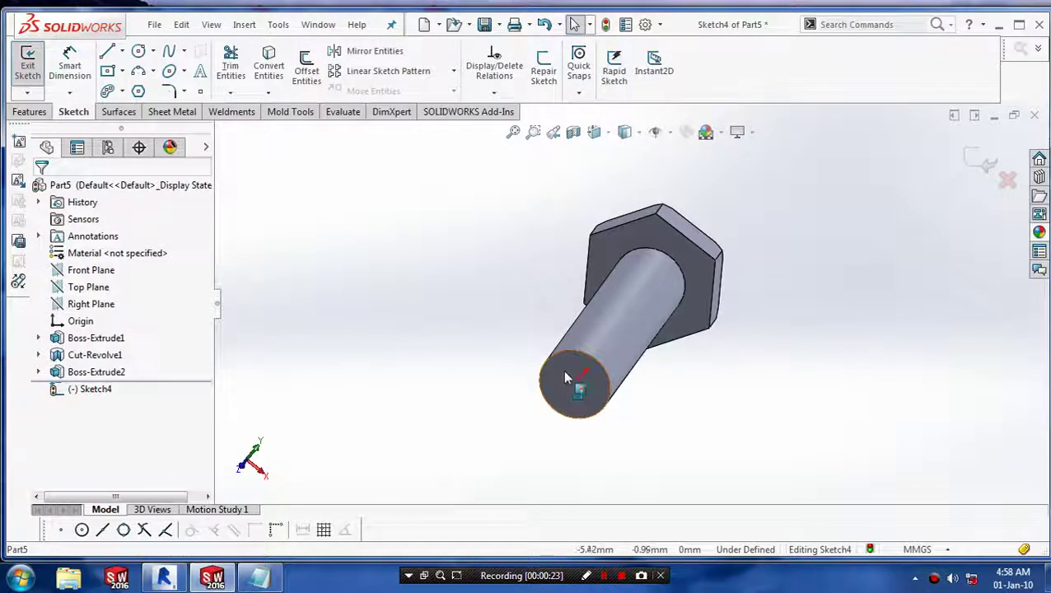
left_click(553, 379)
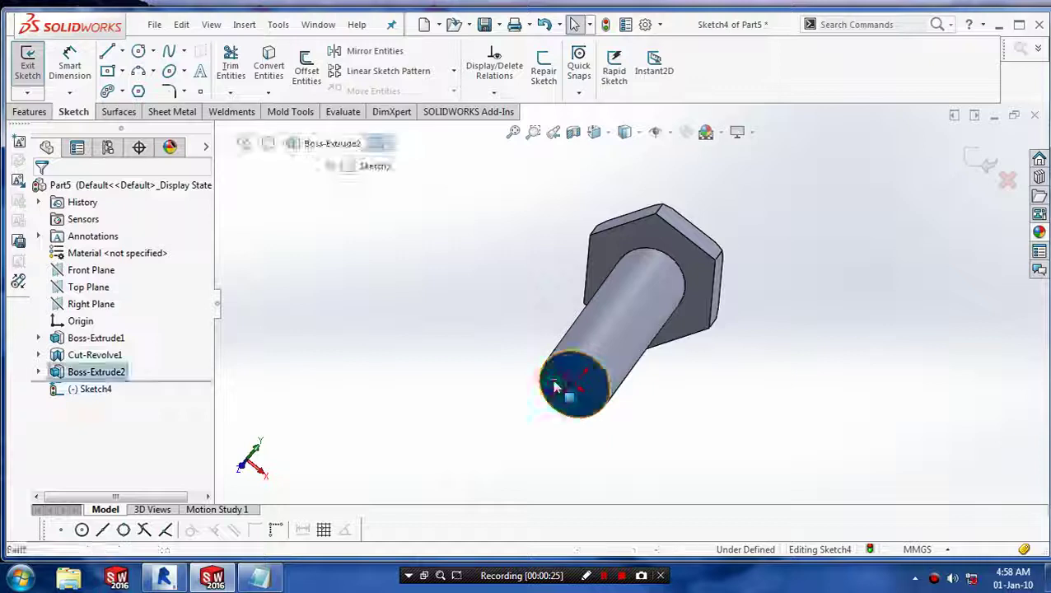
Step: Convert the end face's outer edge into a circle and exit the sketch as Sketch4
left_click(268, 96)
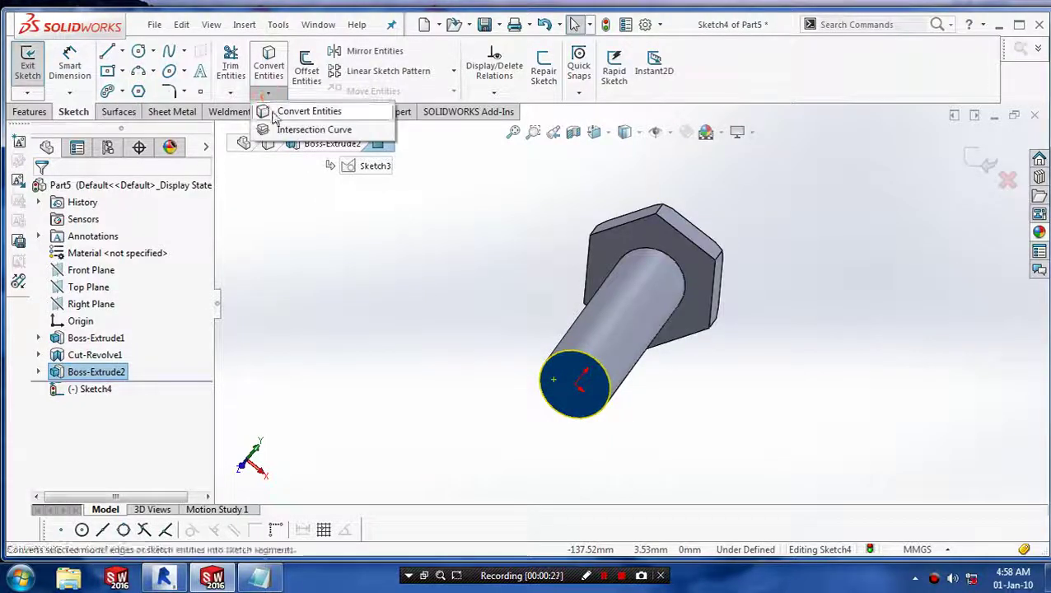
scroll(576, 396, "down", 2)
scroll(642, 408, "down", 2)
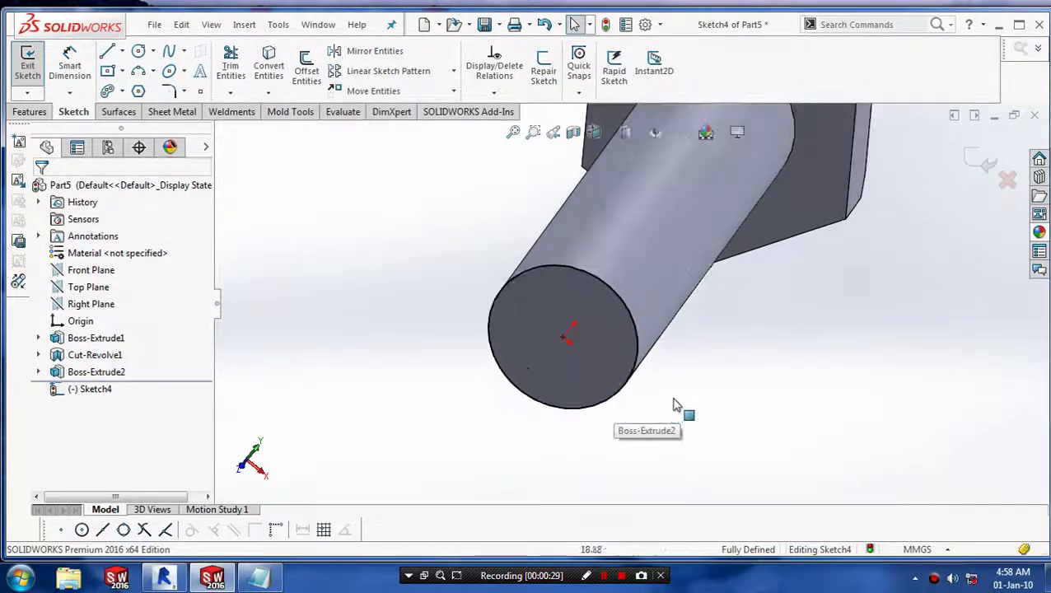
middle_click_drag(669, 410, 673, 437)
scroll(676, 446, "up", 2)
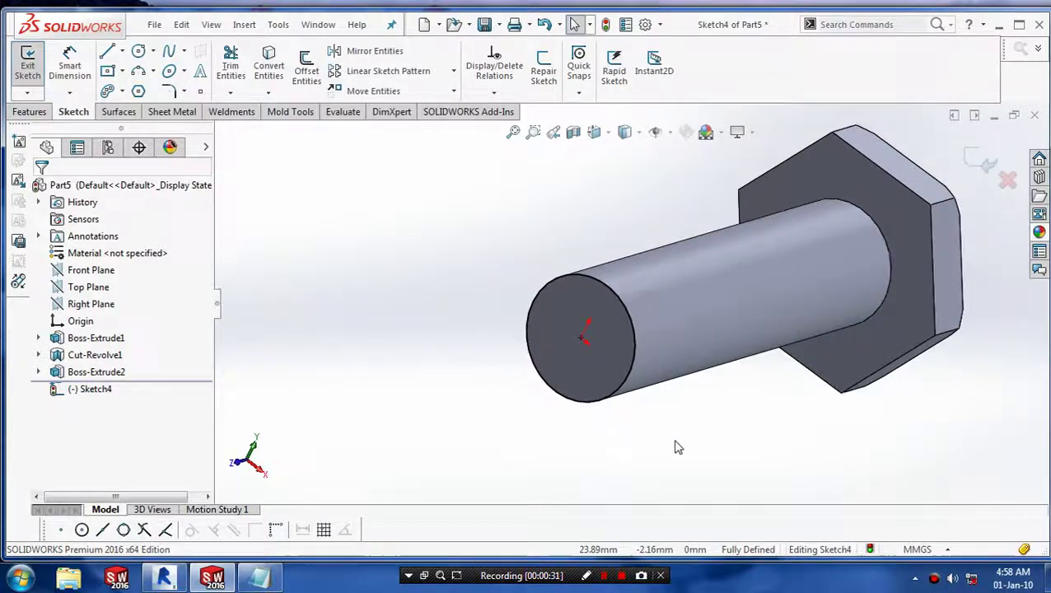
scroll(676, 446, "up", 2)
left_click(987, 169)
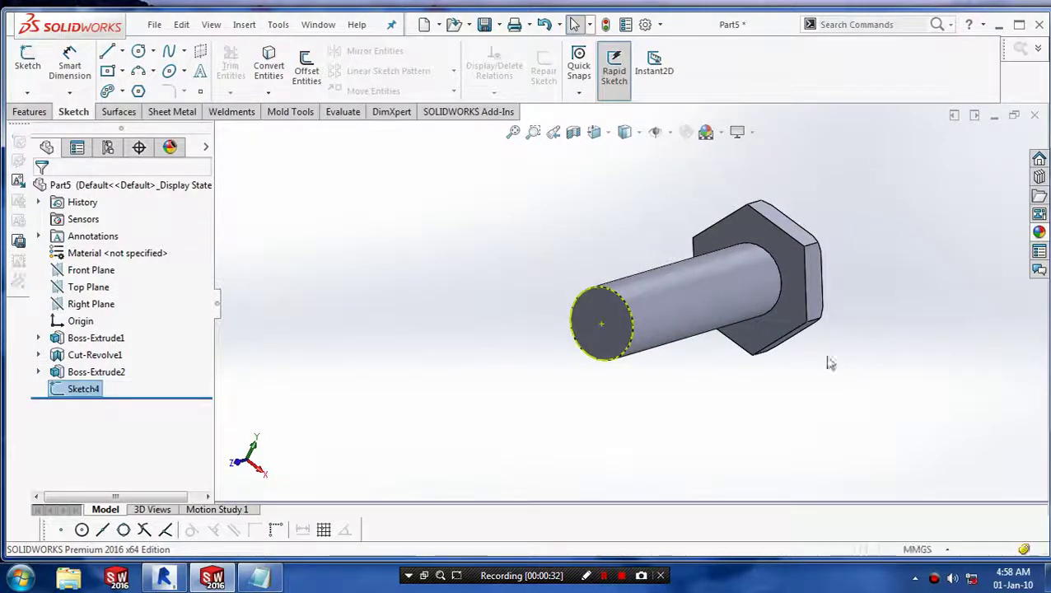
mouse_move(826, 363)
middle_mouse_down()
mouse_move(755, 345)
mouse_move(828, 332)
mouse_move(816, 380)
mouse_move(793, 376)
mouse_move(791, 398)
middle_mouse_up()
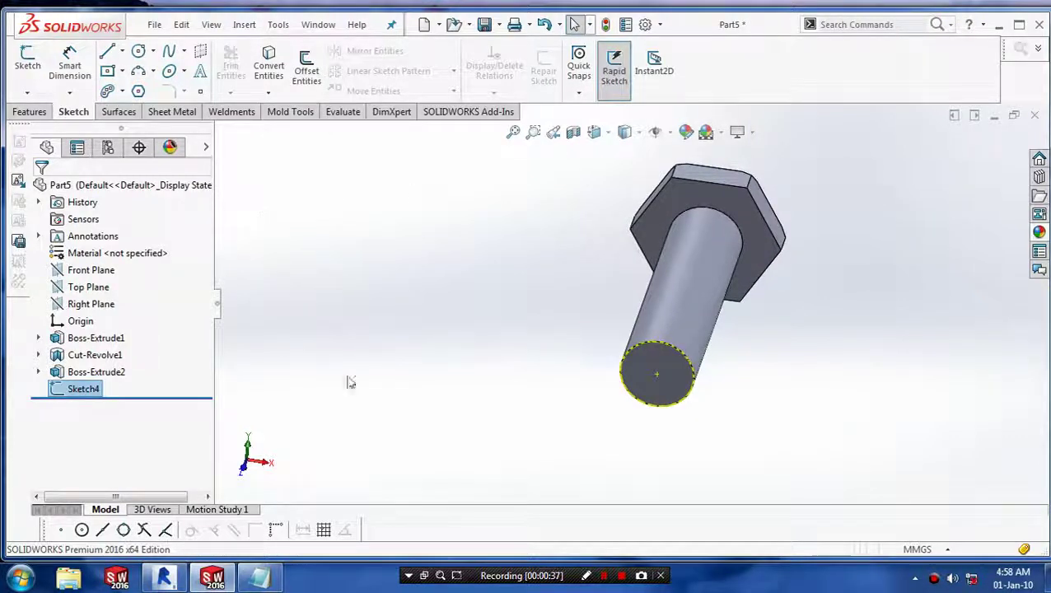
Step: Review notes step 2 (Features > Curves > Helix and Spiral), then minimize Notepad
left_click(260, 576)
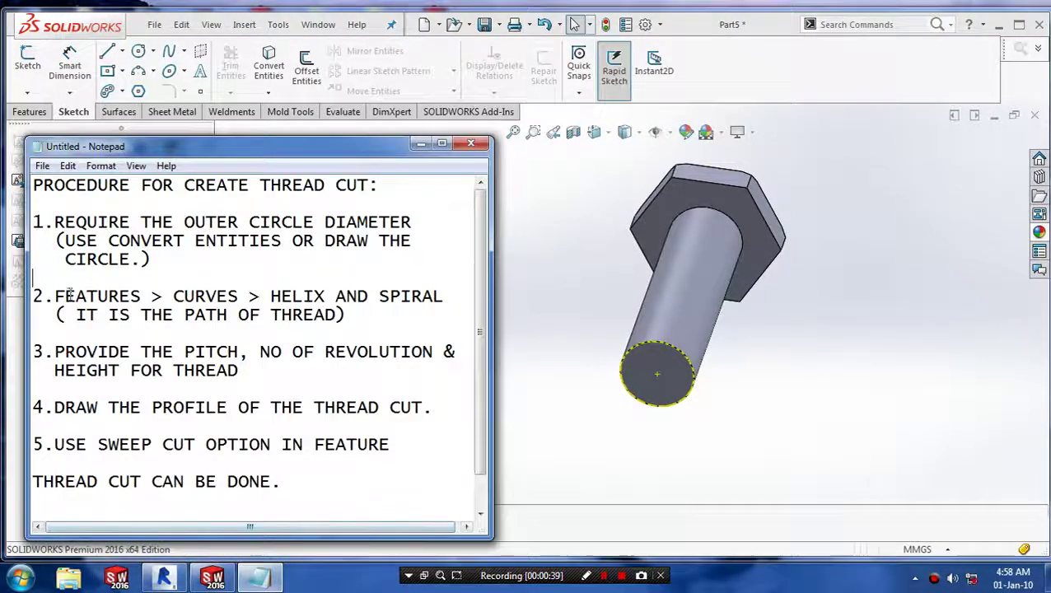
mouse_move(54, 295)
left_mouse_down()
mouse_move(137, 315)
mouse_move(358, 310)
left_mouse_up()
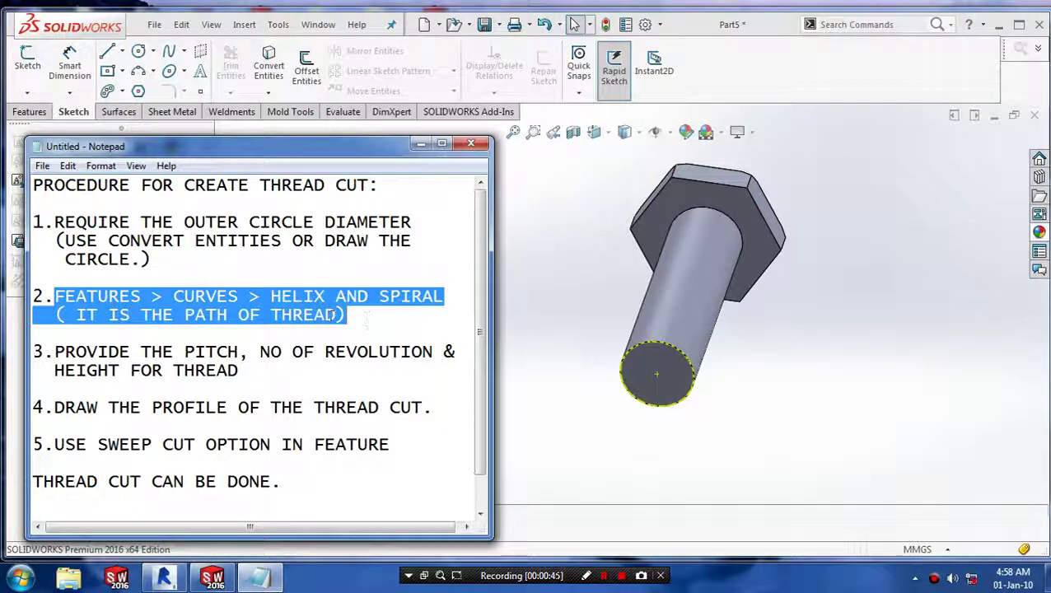
left_click(346, 315)
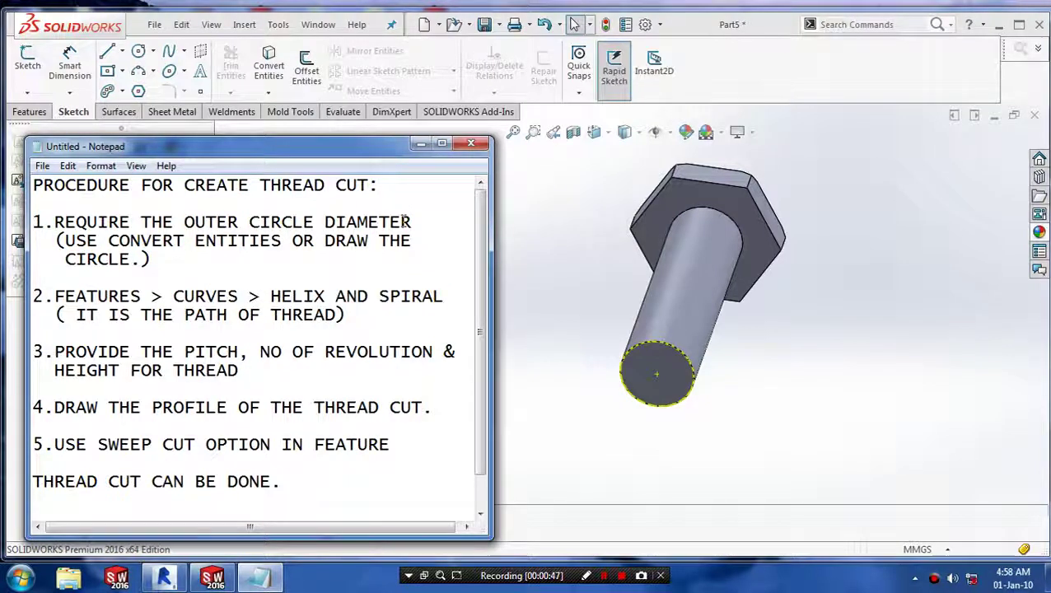
left_click(419, 148)
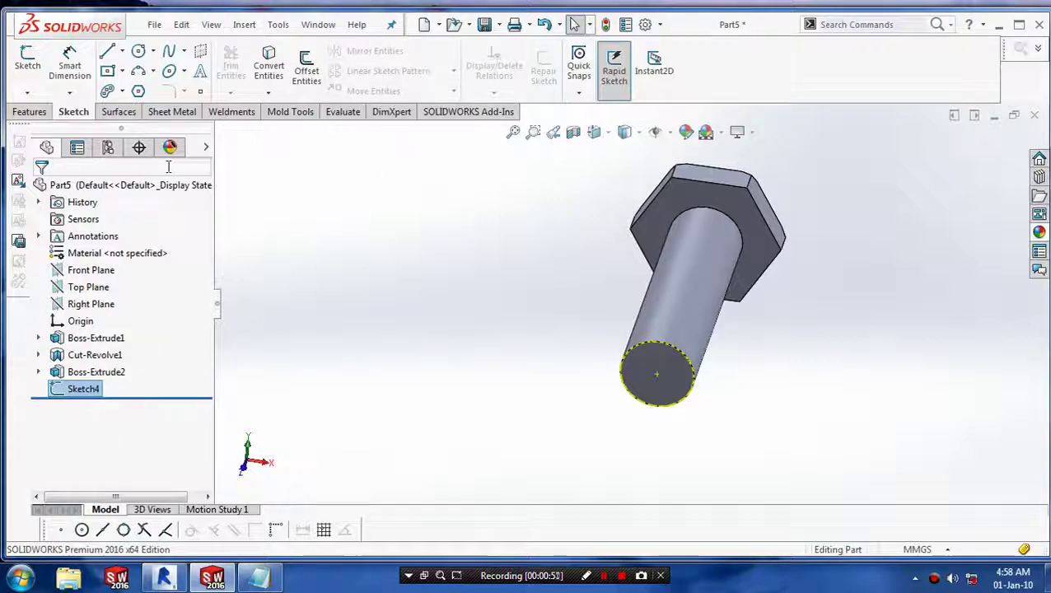
Step: Start a Helix/Spiral feature based on the Sketch4 end-face circle
left_click(31, 113)
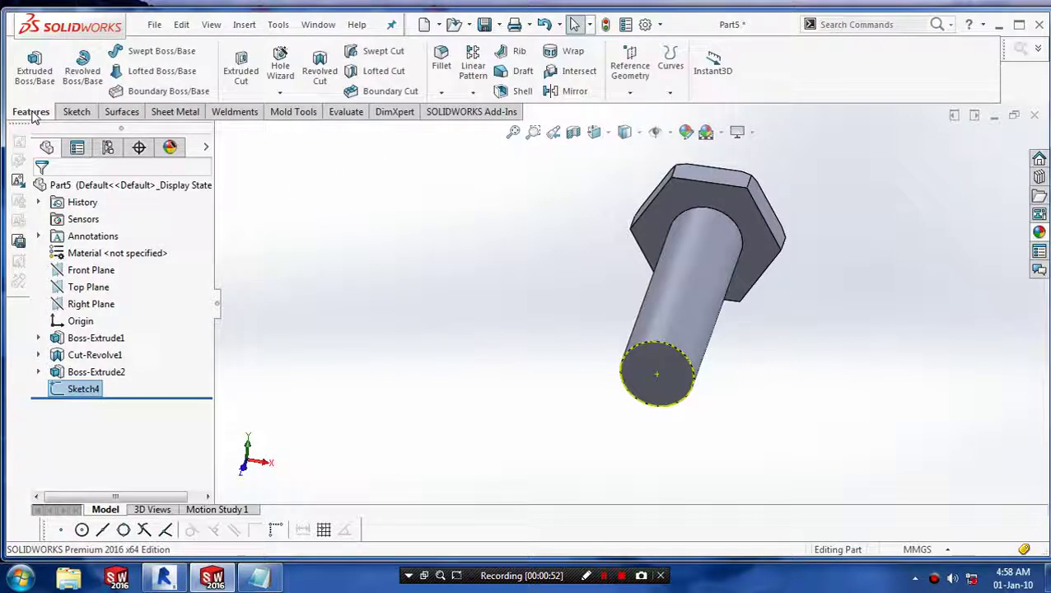
left_click(666, 93)
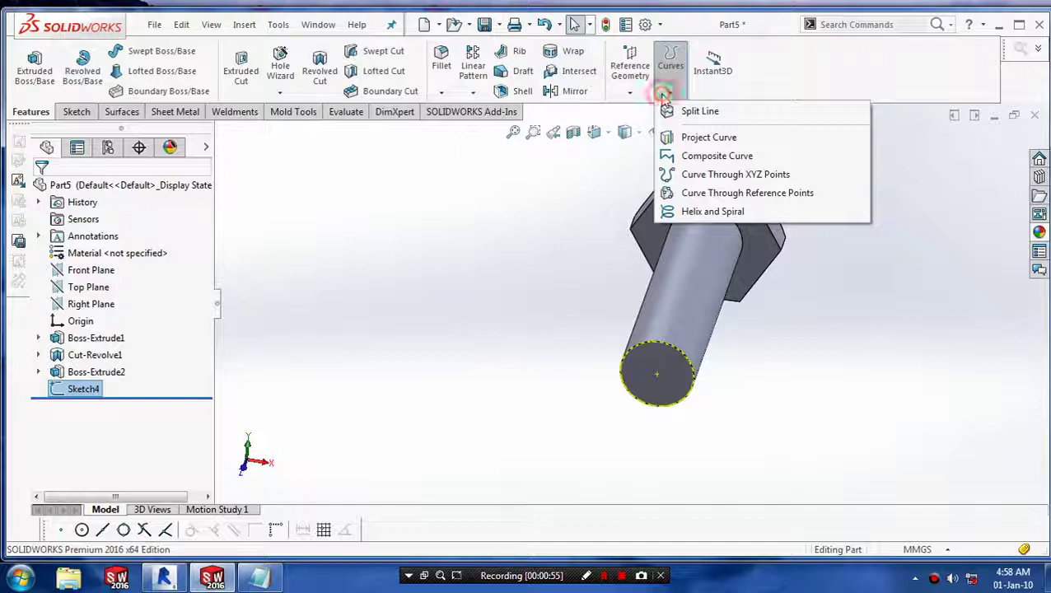
left_click(696, 216)
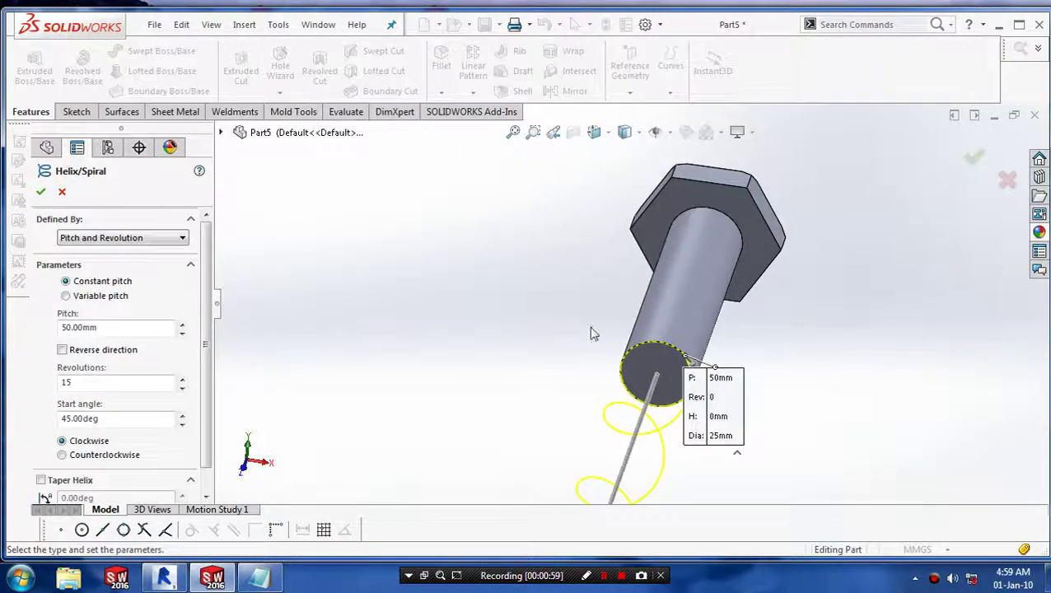
mouse_move(593, 333)
middle_mouse_down()
mouse_move(494, 350)
mouse_move(490, 368)
middle_mouse_up()
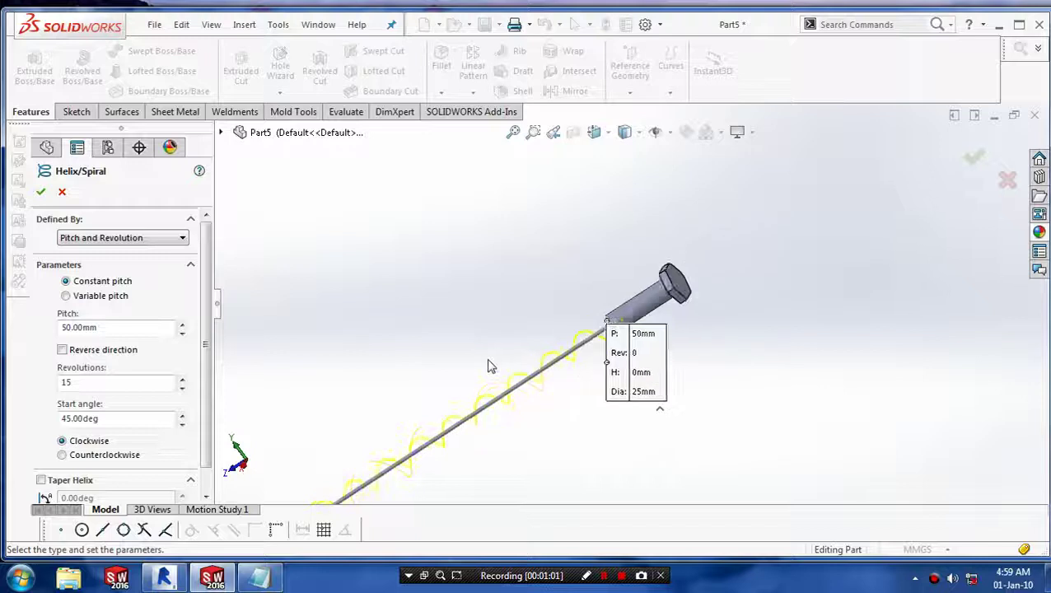
scroll(323, 416, "up", 3)
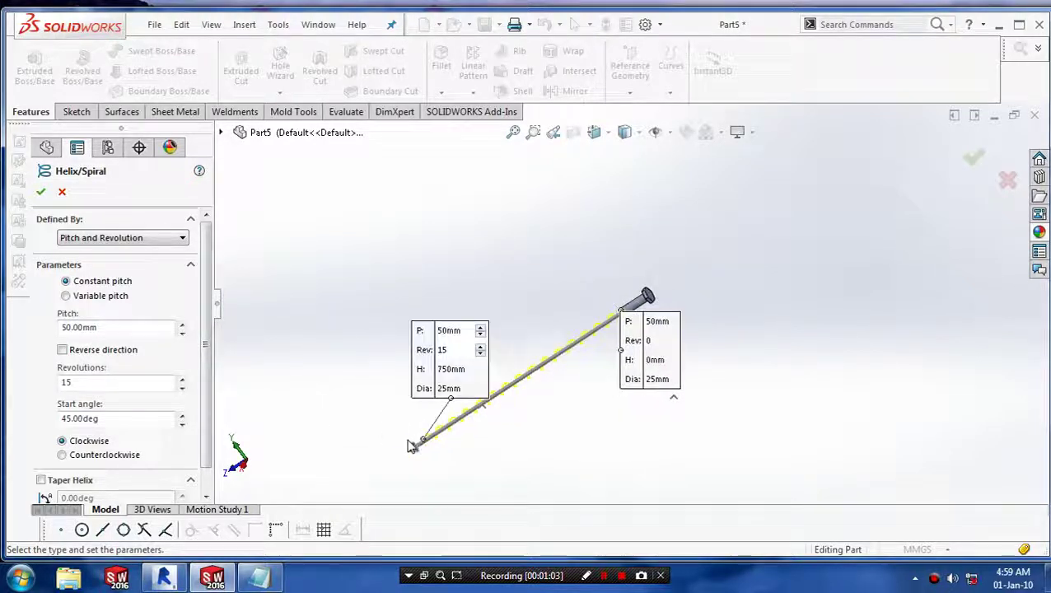
Step: Stretch the helix along the shank to 15 revolutions at about 3.87 mm pitch; highlight the notes' pitch step
left_click(412, 446)
left_click_drag(468, 418, 659, 331)
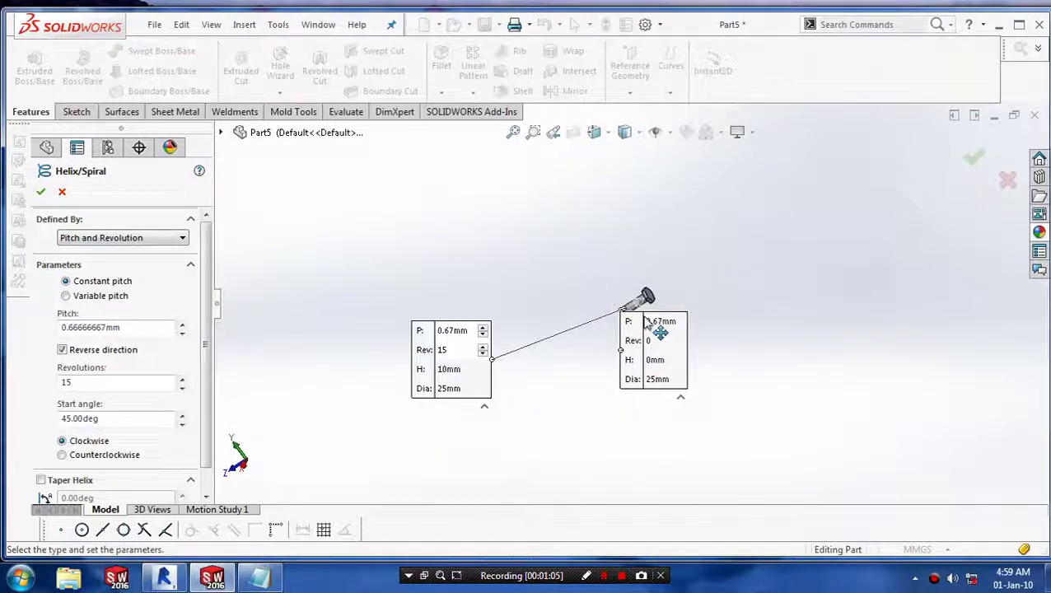
scroll(633, 331, "down", 3)
scroll(610, 333, "down", 3)
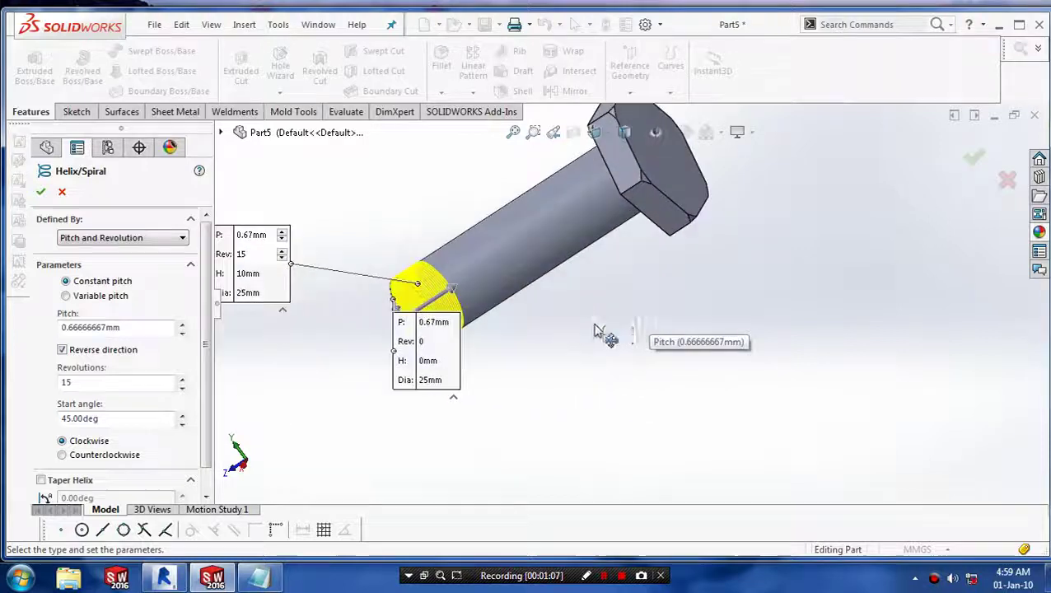
mouse_move(603, 333)
middle_mouse_down()
mouse_move(509, 334)
mouse_move(564, 329)
middle_mouse_up()
mouse_move(563, 329)
left_mouse_down()
mouse_move(540, 293)
mouse_move(533, 200)
left_mouse_up()
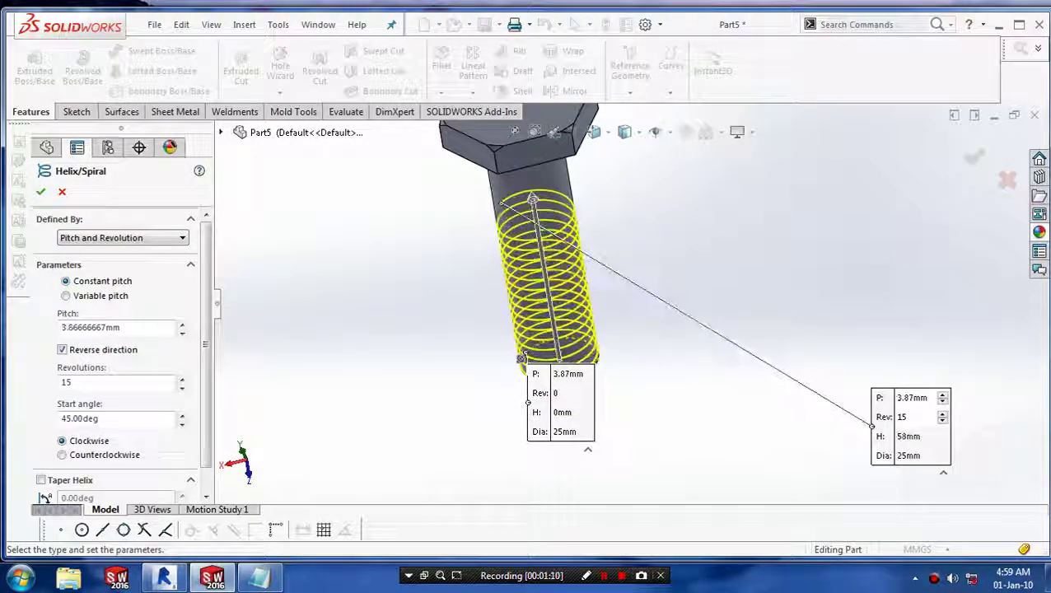
left_click(266, 581)
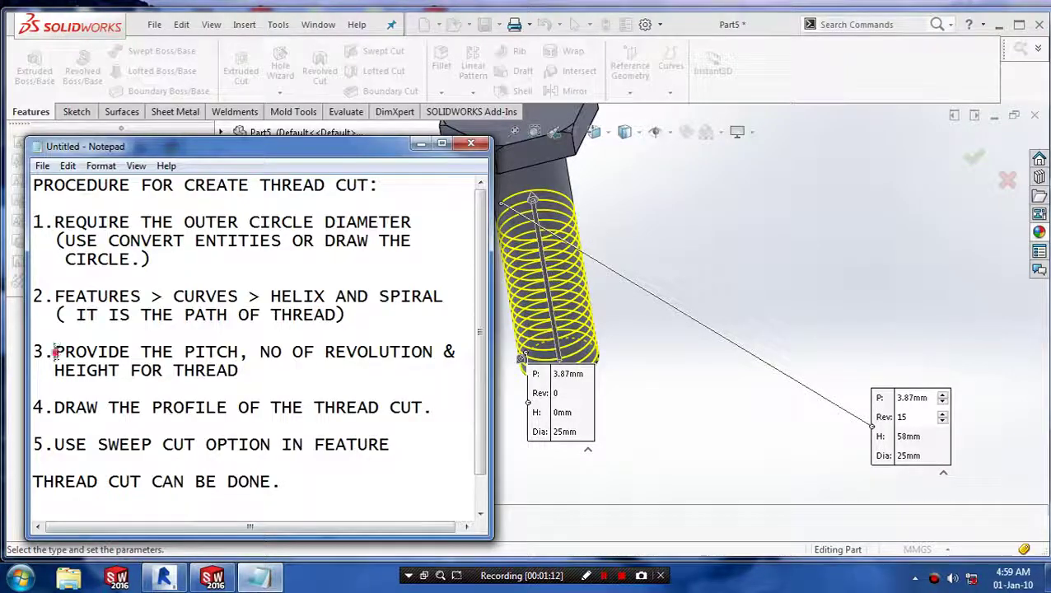
left_click_drag(55, 353, 285, 369)
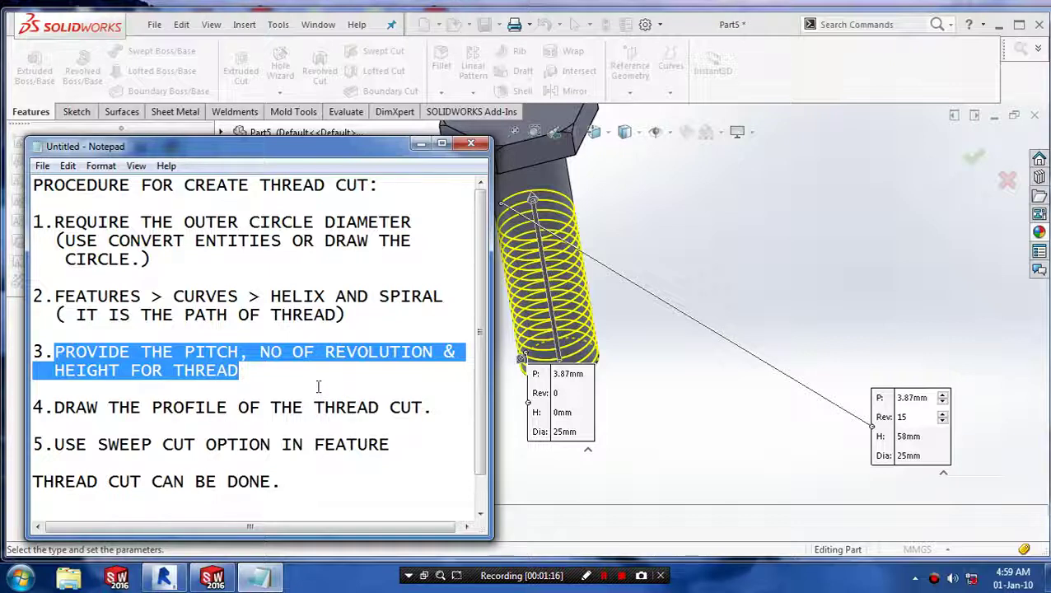
Step: Set the helix pitch to 3.8 mm and revolutions to 16, giving 60.8 mm height
left_click(418, 146)
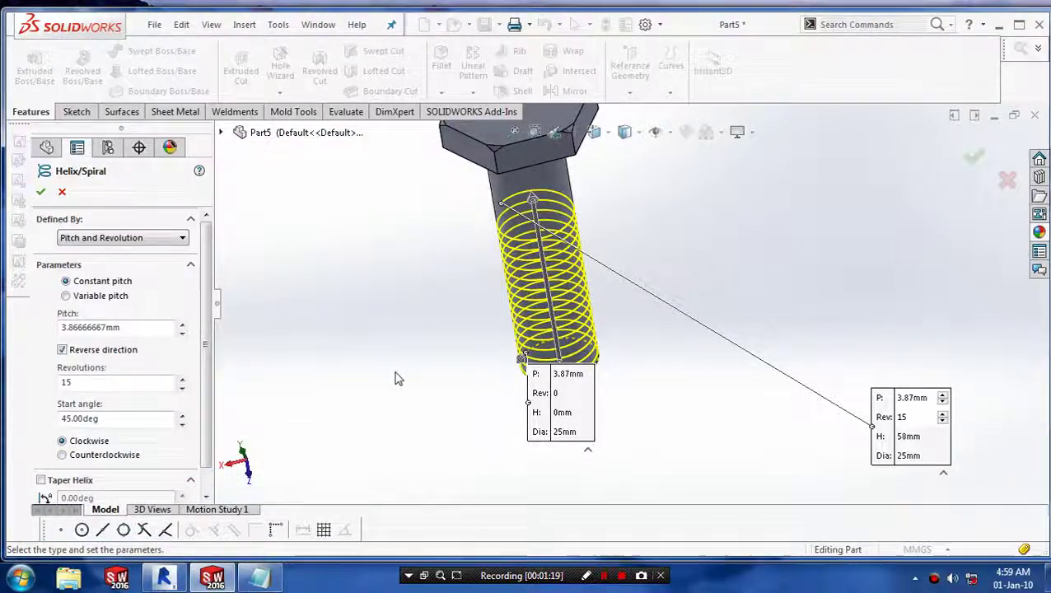
double_click(910, 399)
type("3.8")
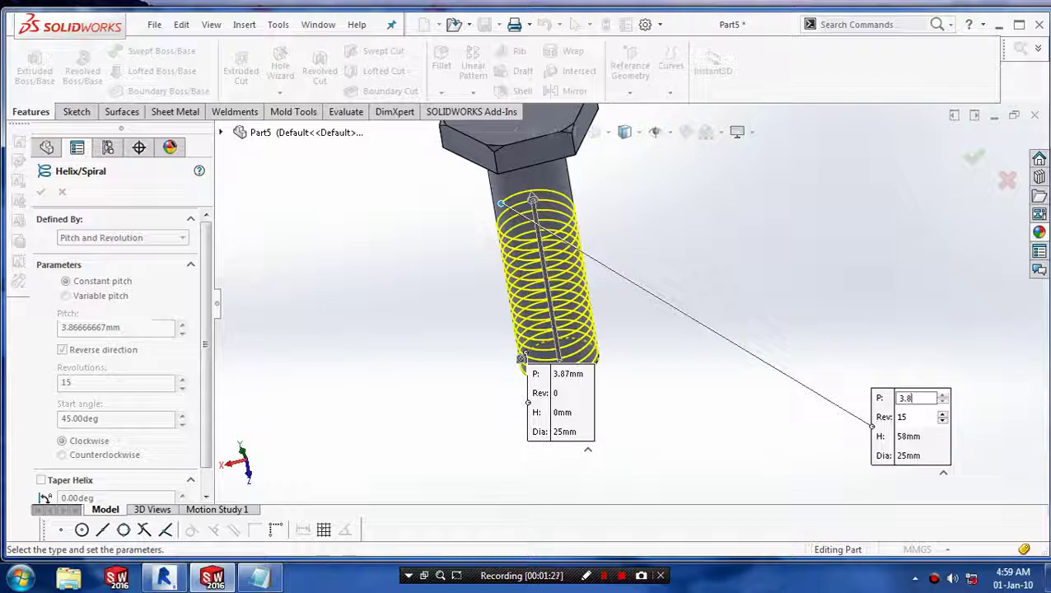
key("Return")
double_click(911, 418)
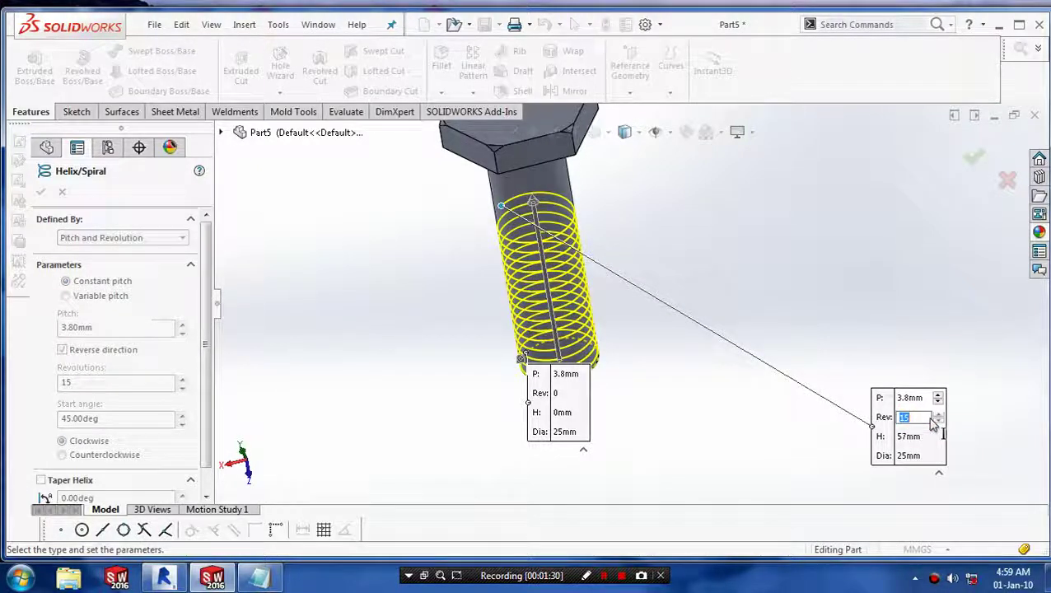
type("16")
key("Return")
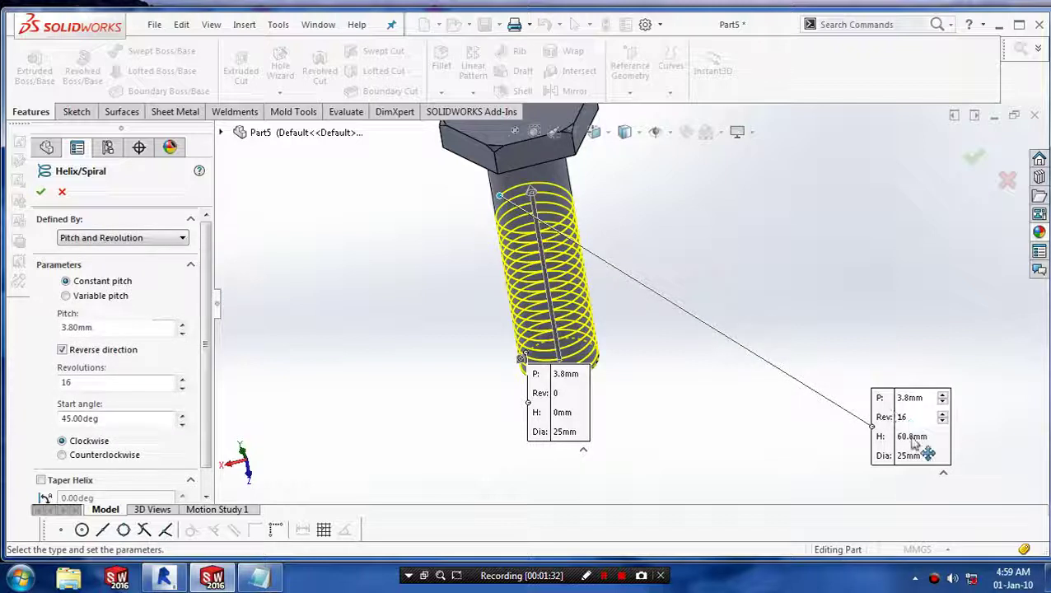
left_click(916, 436)
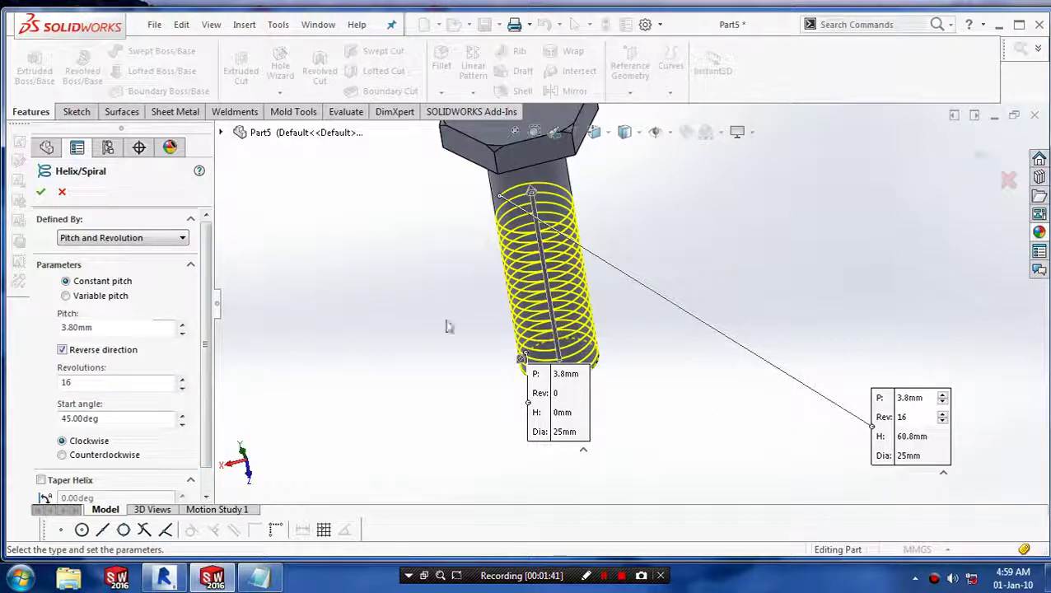
left_click(257, 575)
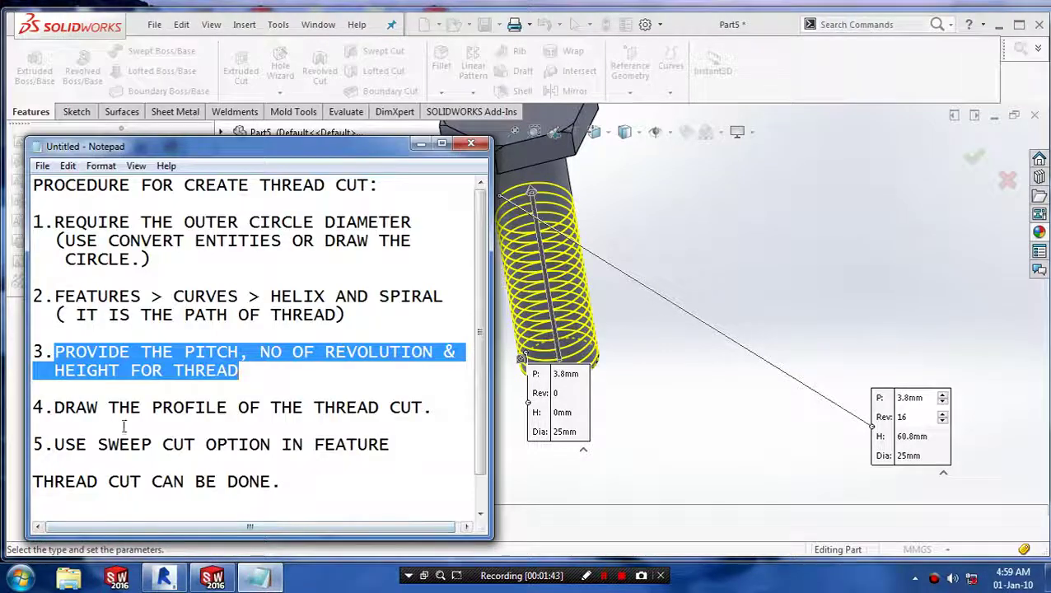
Step: Highlight notes step 4 on the thread profile, then accept the helix as Helix/Spiral1
left_click_drag(53, 408, 432, 407)
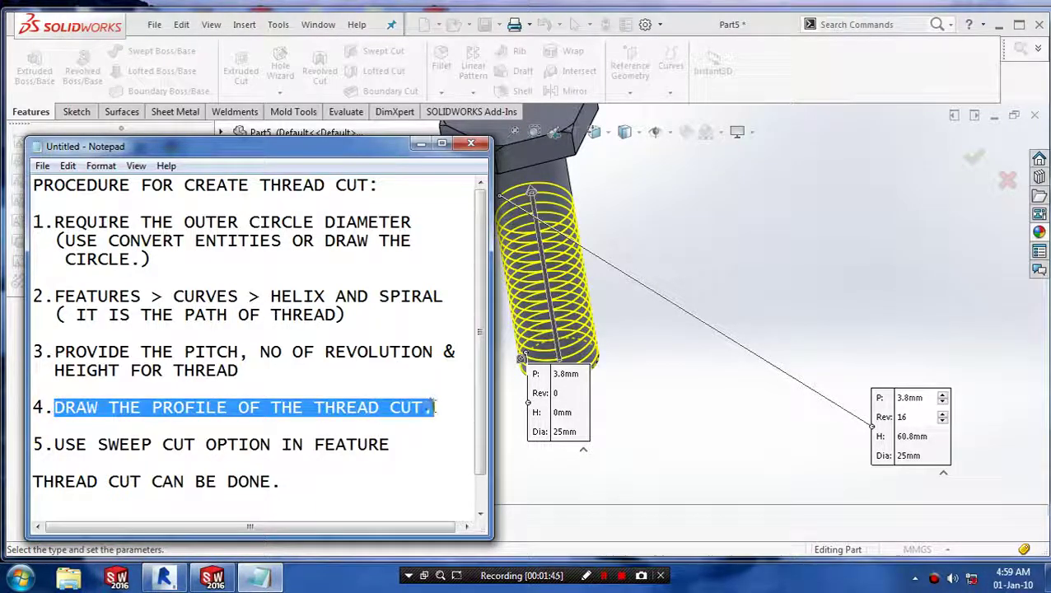
left_click(421, 144)
left_click(974, 158)
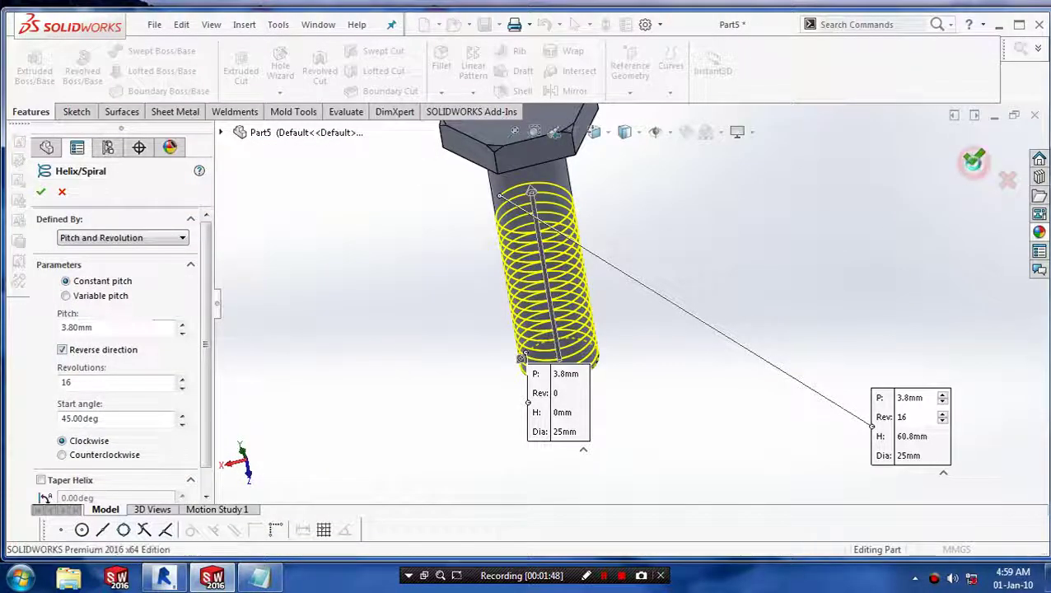
mouse_move(974, 168)
middle_mouse_down()
mouse_move(614, 399)
mouse_move(503, 332)
mouse_move(563, 368)
middle_mouse_up()
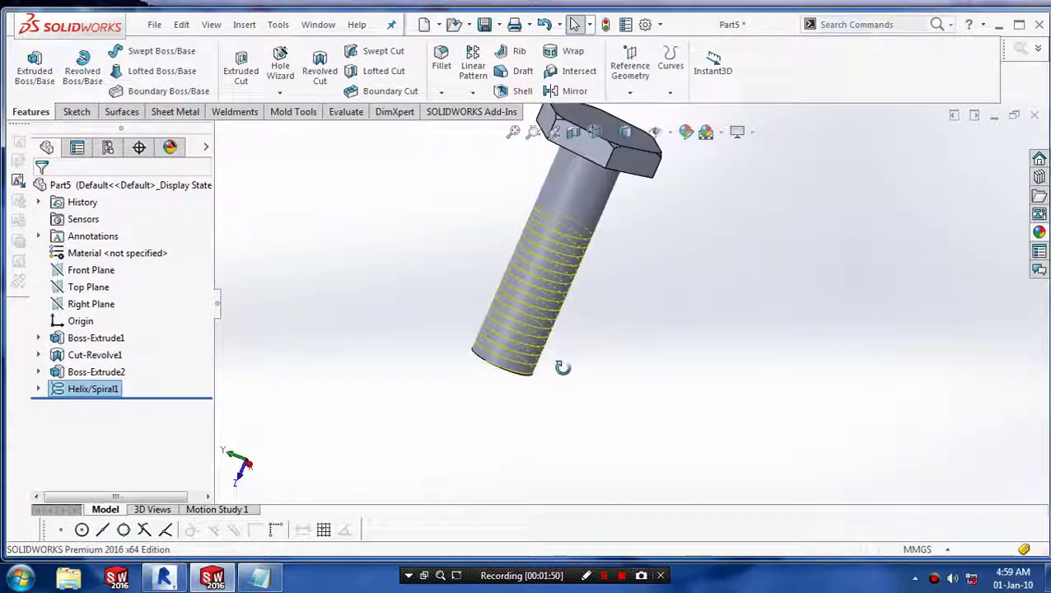
Step: Create Plane1 perpendicular to Helix/Spiral1 through its end point
scroll(562, 368, "down", 3)
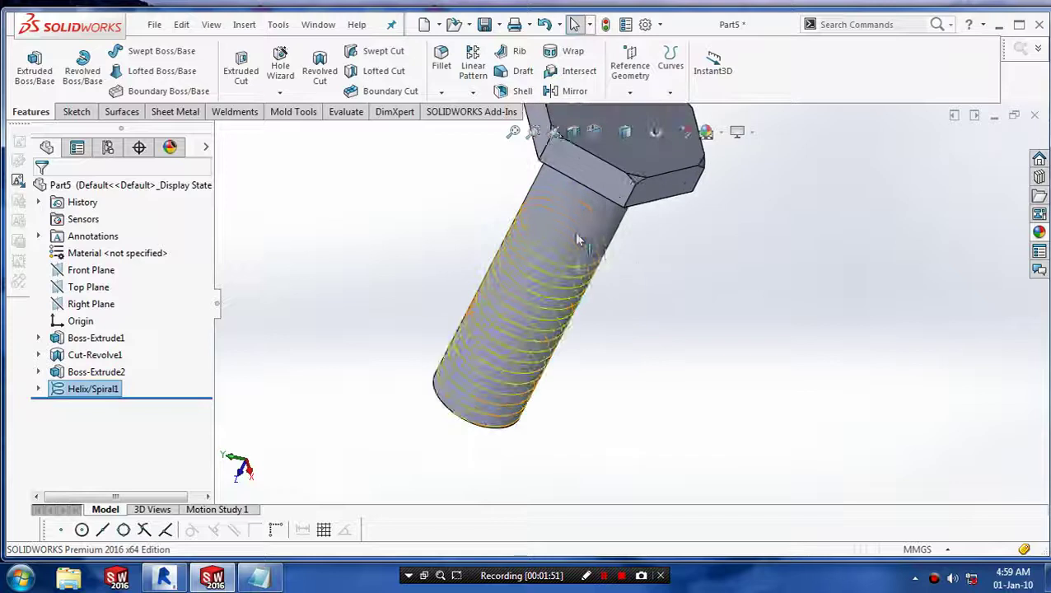
left_click(630, 93)
left_click(647, 110)
scroll(544, 266, "down", 2)
scroll(540, 237, "down", 2)
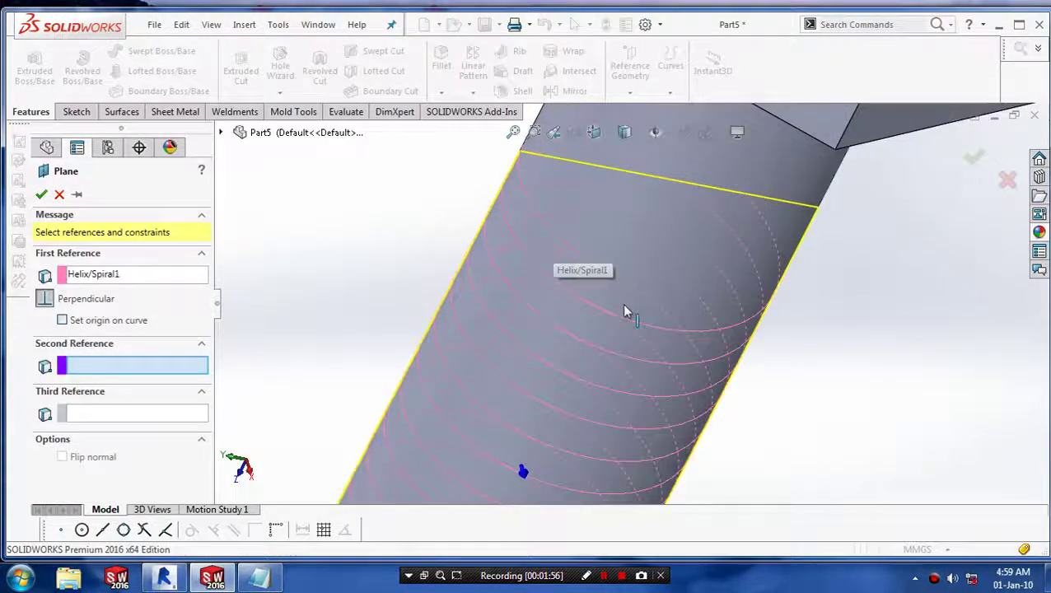
left_click(581, 259)
scroll(587, 265, "up", 3)
scroll(626, 313, "up", 3)
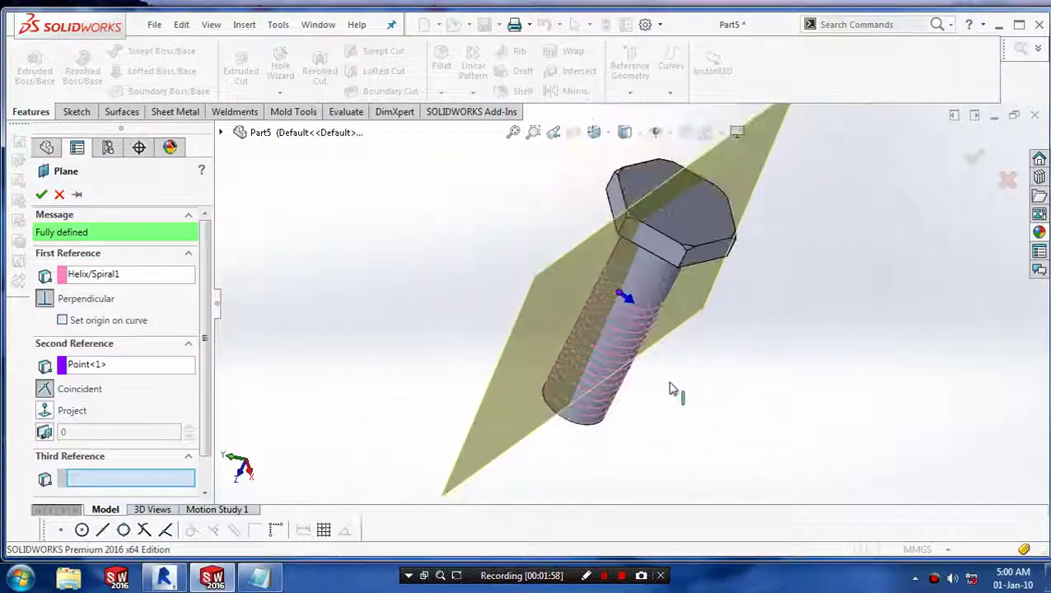
scroll(634, 327, "down", 1)
scroll(606, 280, "down", 2)
scroll(577, 272, "down", 2)
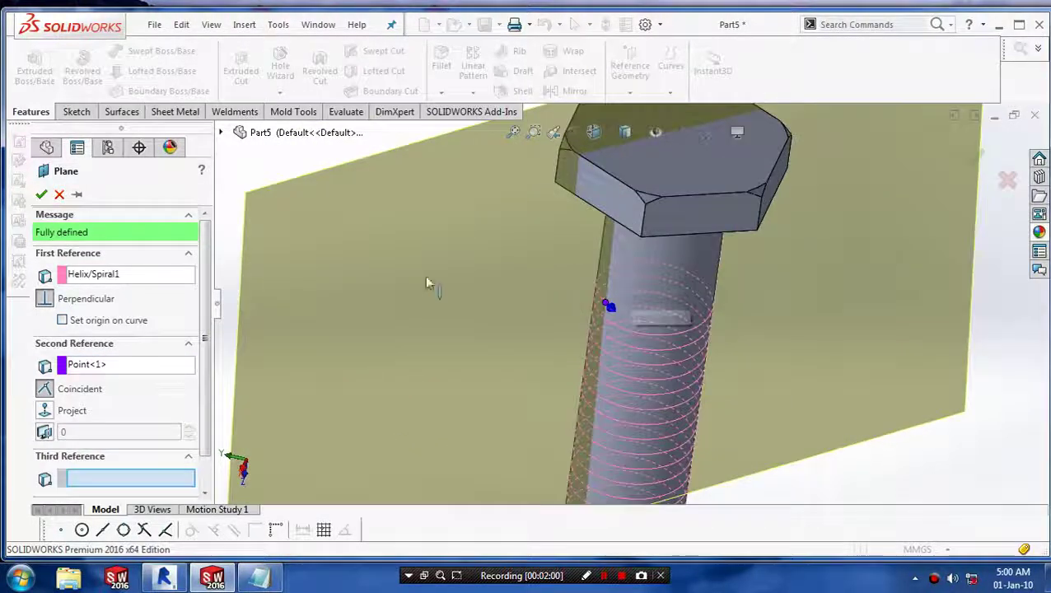
left_click(42, 194)
Step: Draw a circle of about 1.33 mm radius on Plane1 at the helix start, centre Y 0
scroll(614, 301, "down", 2)
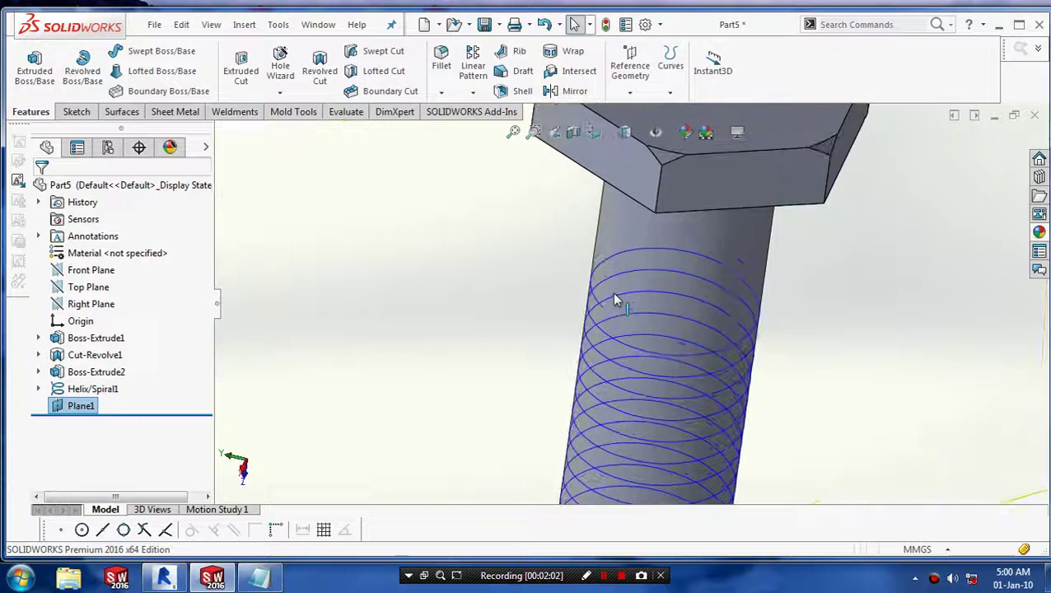
left_click(76, 111)
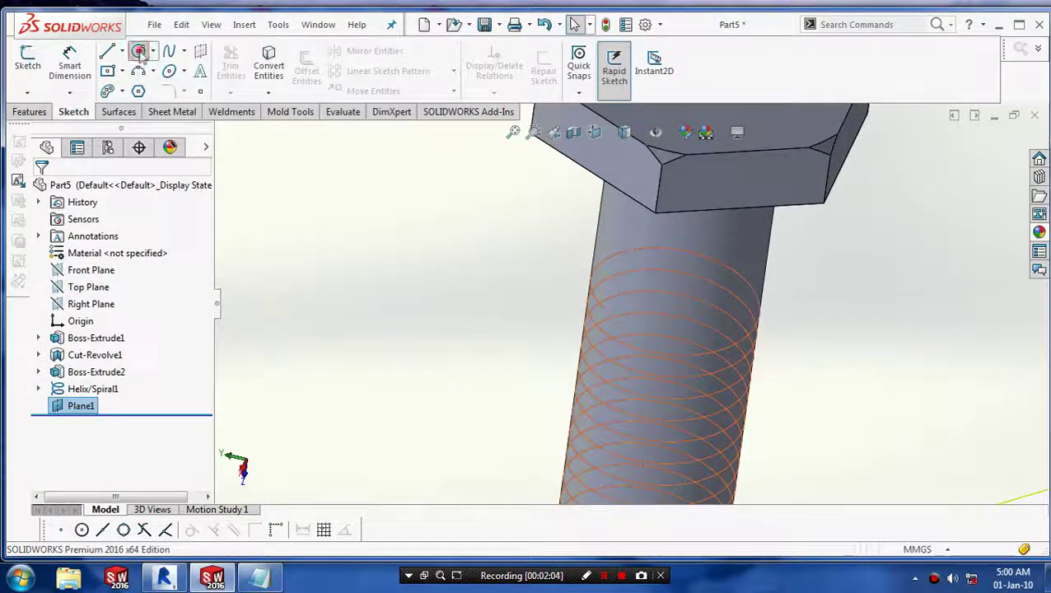
left_click(138, 51)
scroll(624, 329, "down", 2)
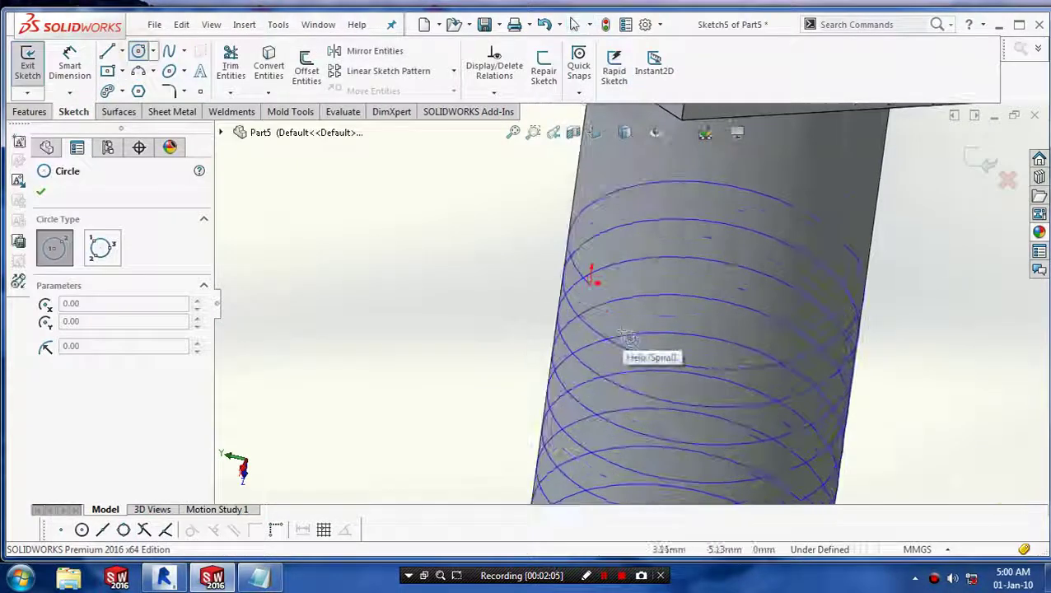
left_click(593, 280)
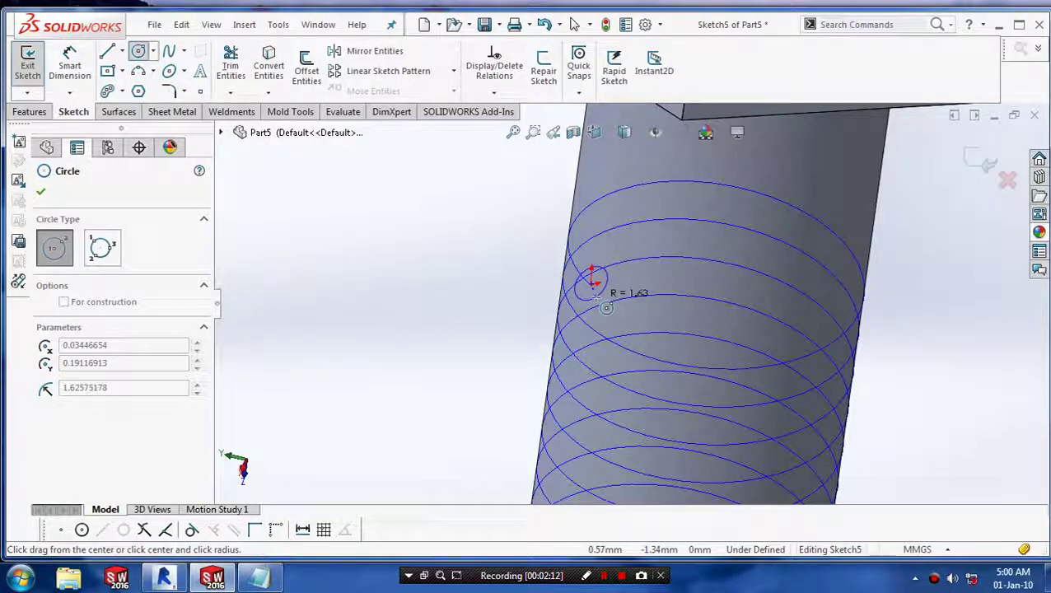
left_click(605, 306)
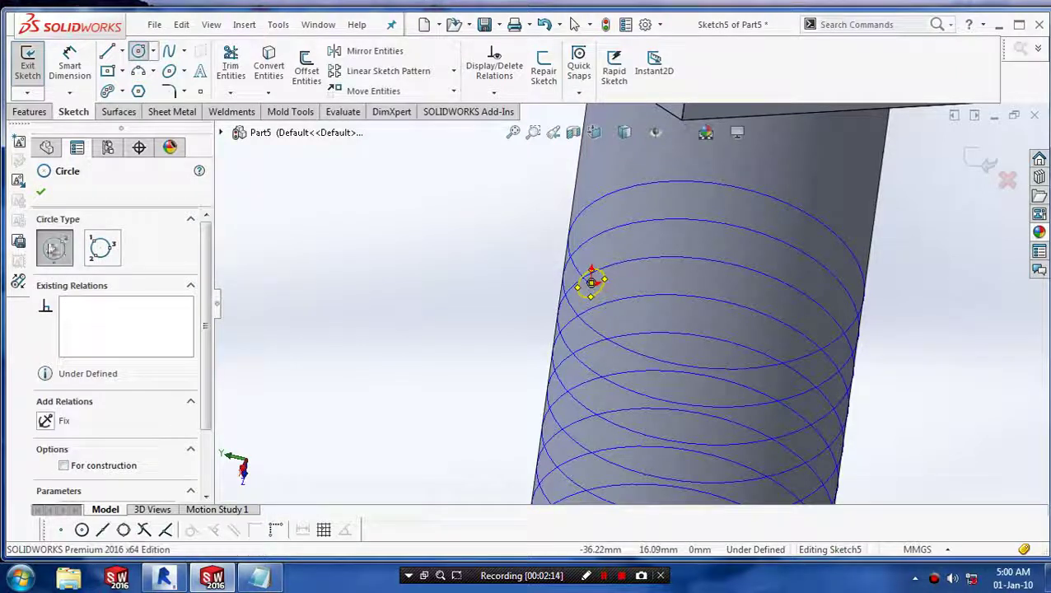
left_click_drag(207, 335, 207, 402)
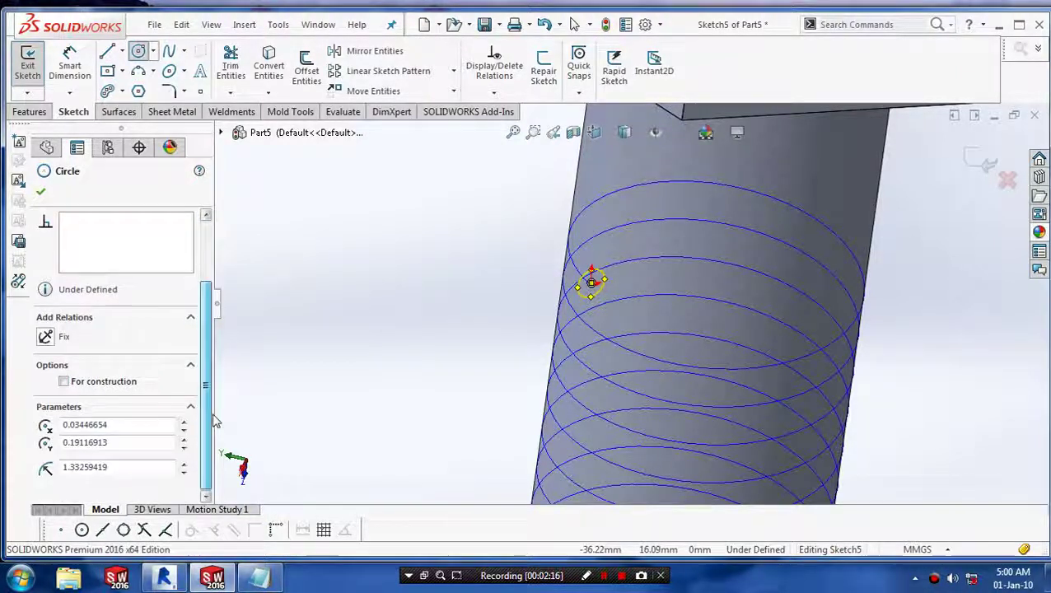
double_click(146, 426)
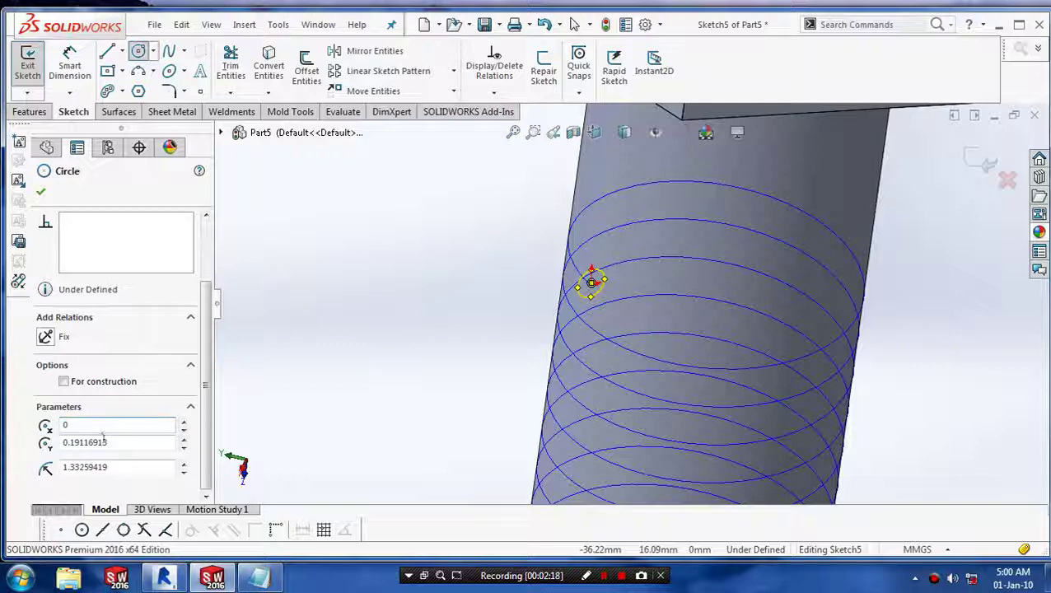
double_click(103, 443)
type("0")
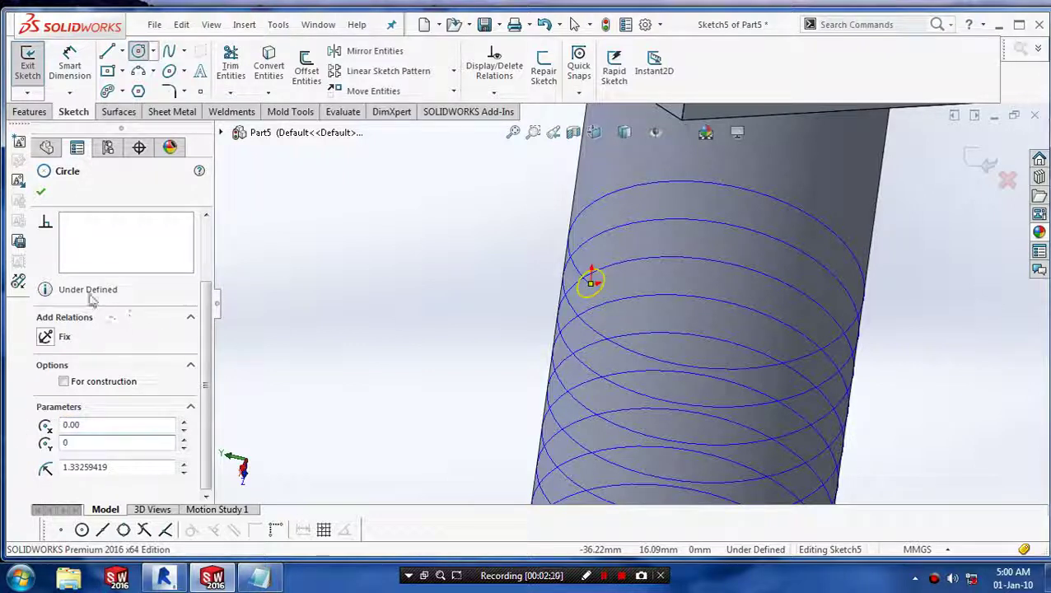
left_click(39, 195)
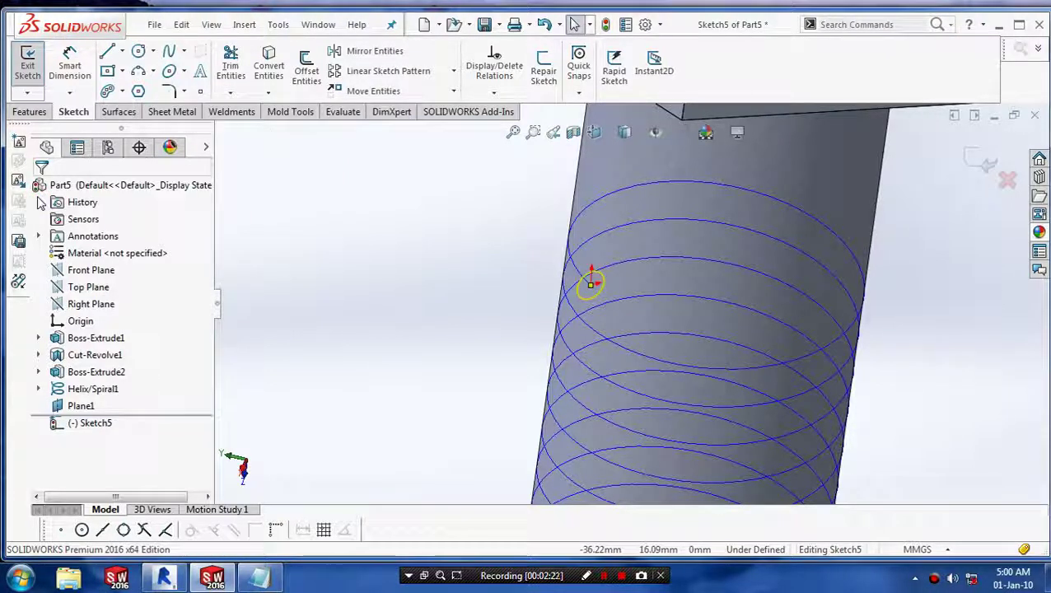
Step: Close the Sketch5 profile sketch and hide Plane1
middle_click_drag(403, 335, 455, 347)
scroll(461, 350, "up", 1)
scroll(474, 354, "up", 2)
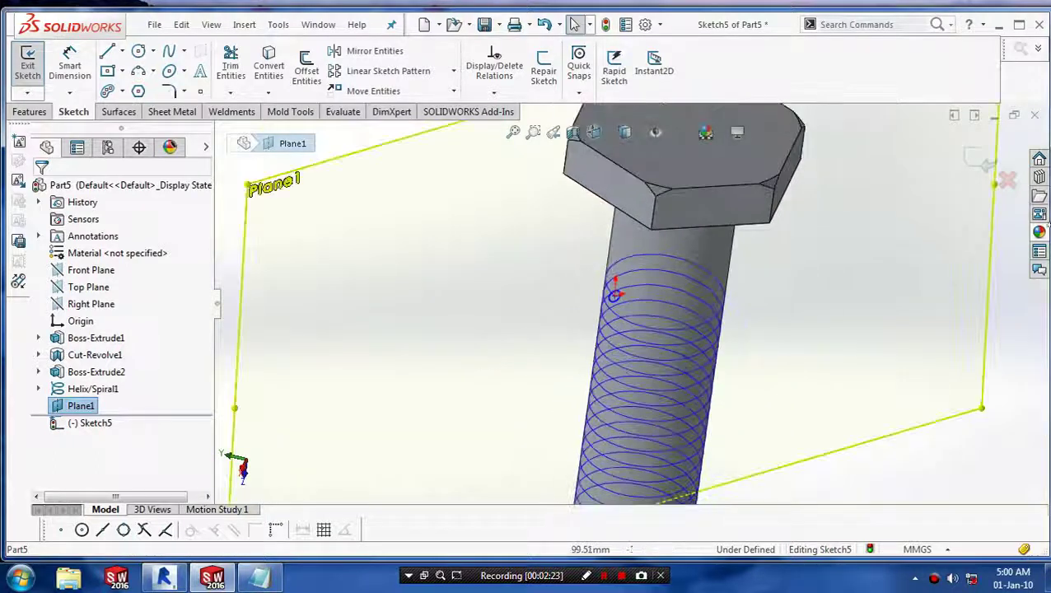
left_click(993, 169)
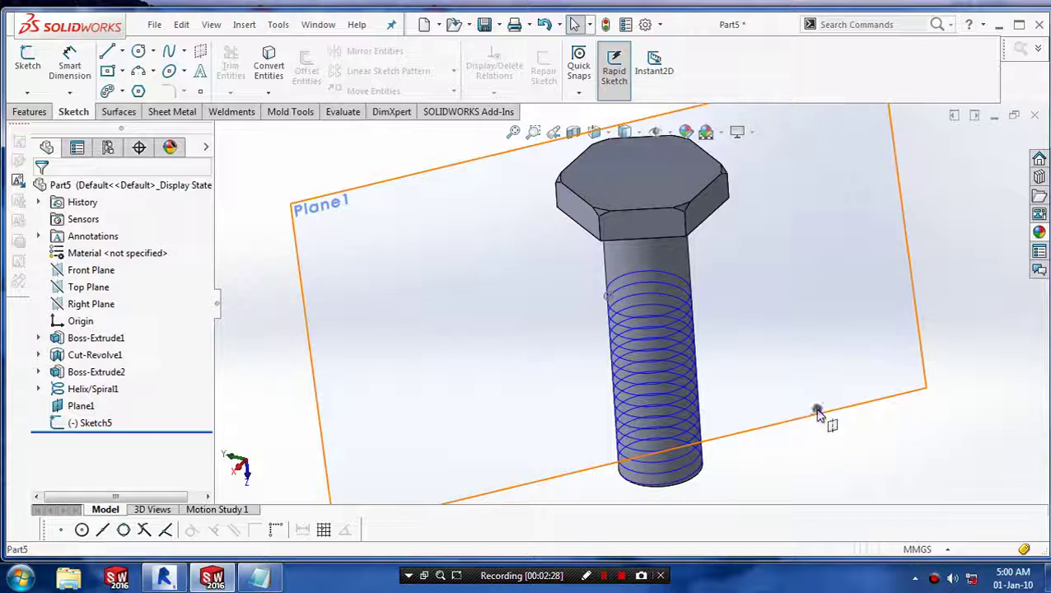
right_click(818, 412)
left_click(862, 285)
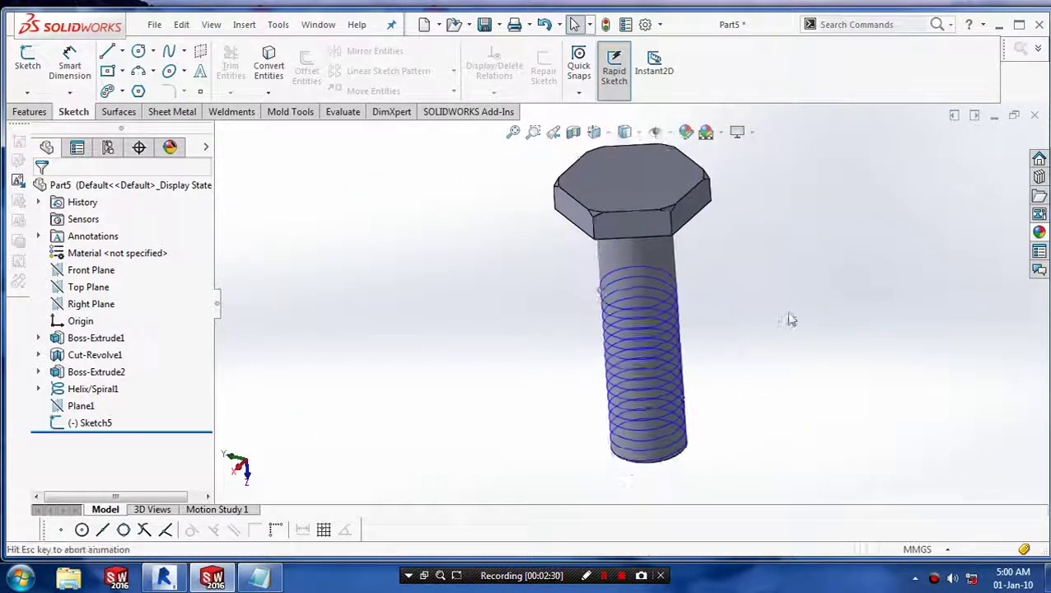
middle_click_drag(737, 359, 757, 316)
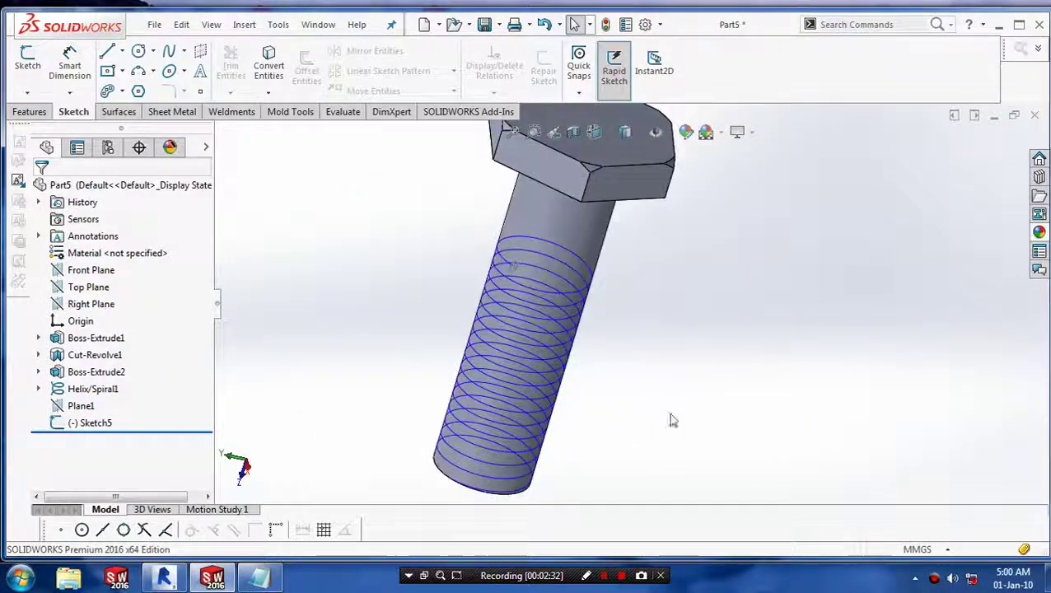
Step: Highlight notes step 5, 'USE SWEEP CUT OPTION IN FEATURE', and minimize the notes
left_click(259, 576)
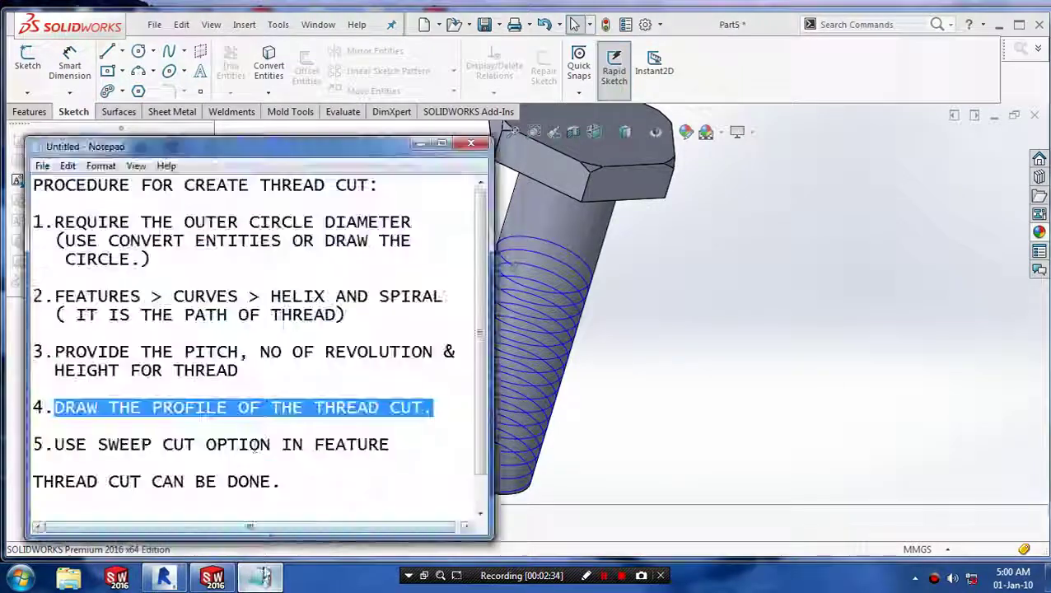
left_click_drag(54, 445, 394, 454)
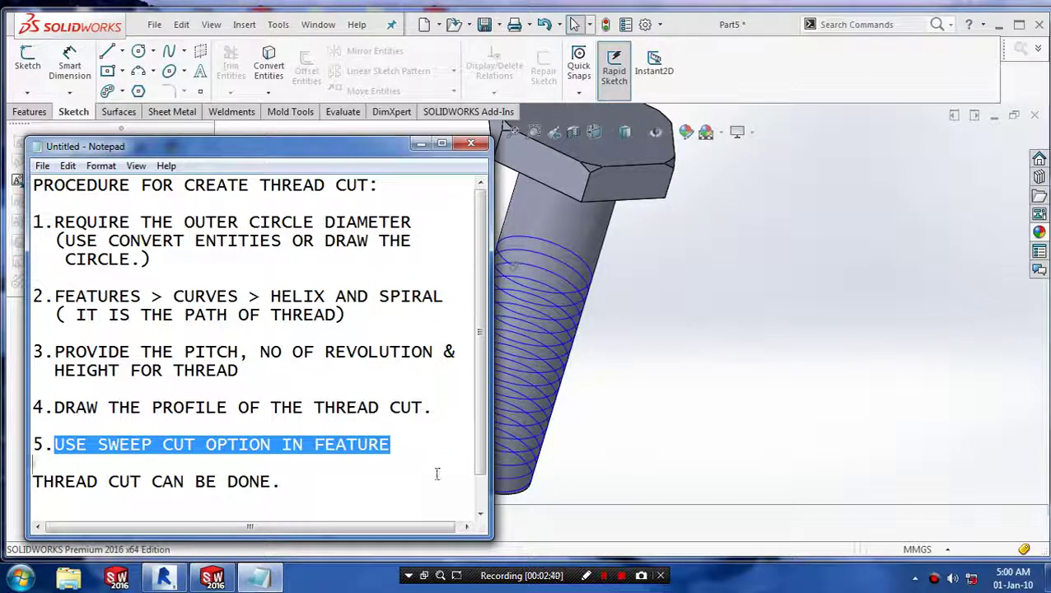
left_click(420, 145)
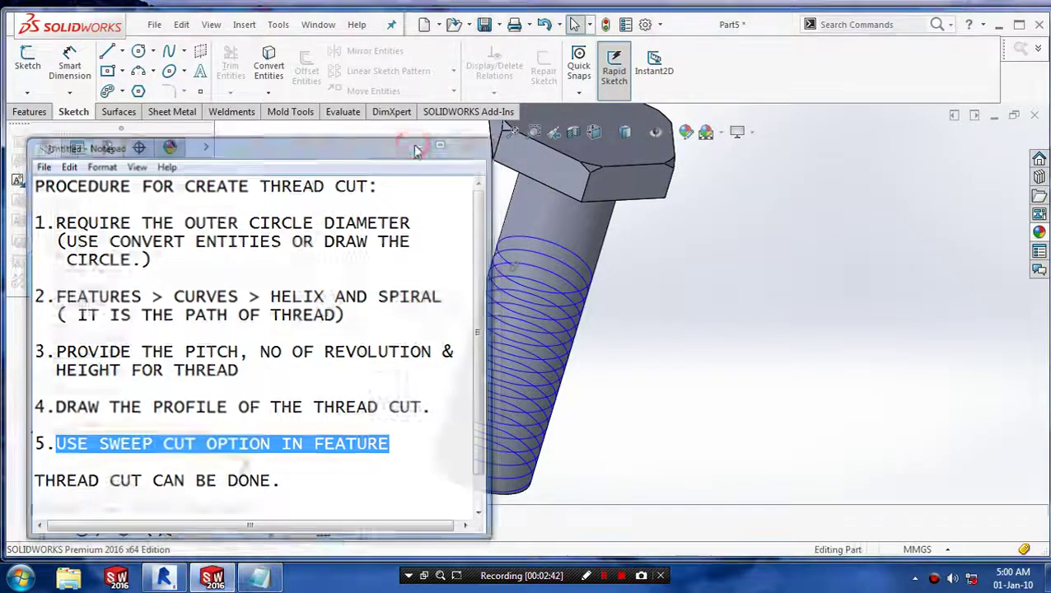
Step: Swept-cut the Sketch5 circle along Helix/Spiral1 to cut threads, creating Cut-Sweep1
left_click(37, 115)
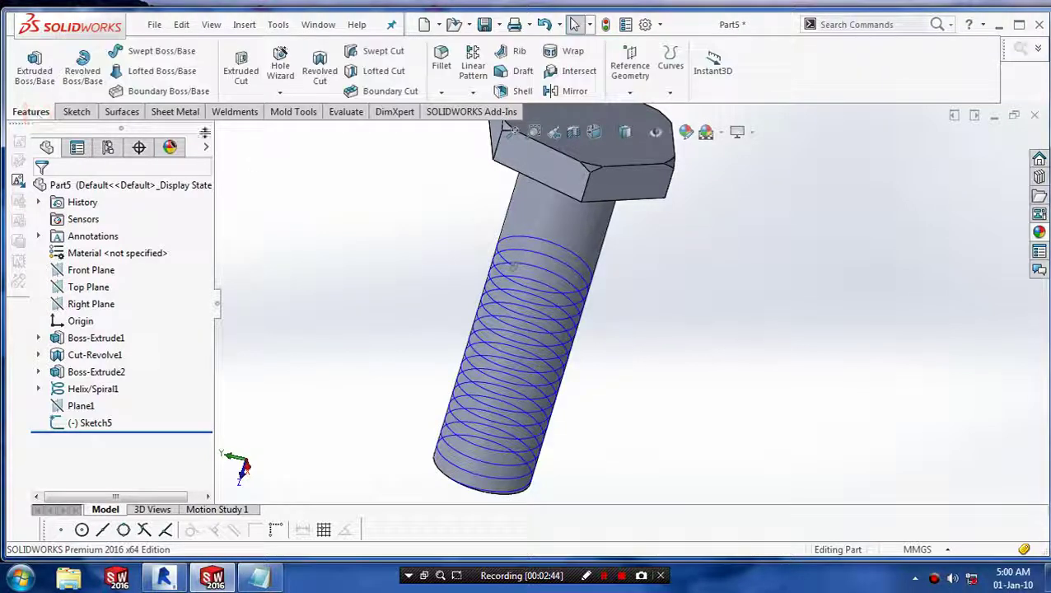
left_click(375, 51)
scroll(614, 294, "down", 3)
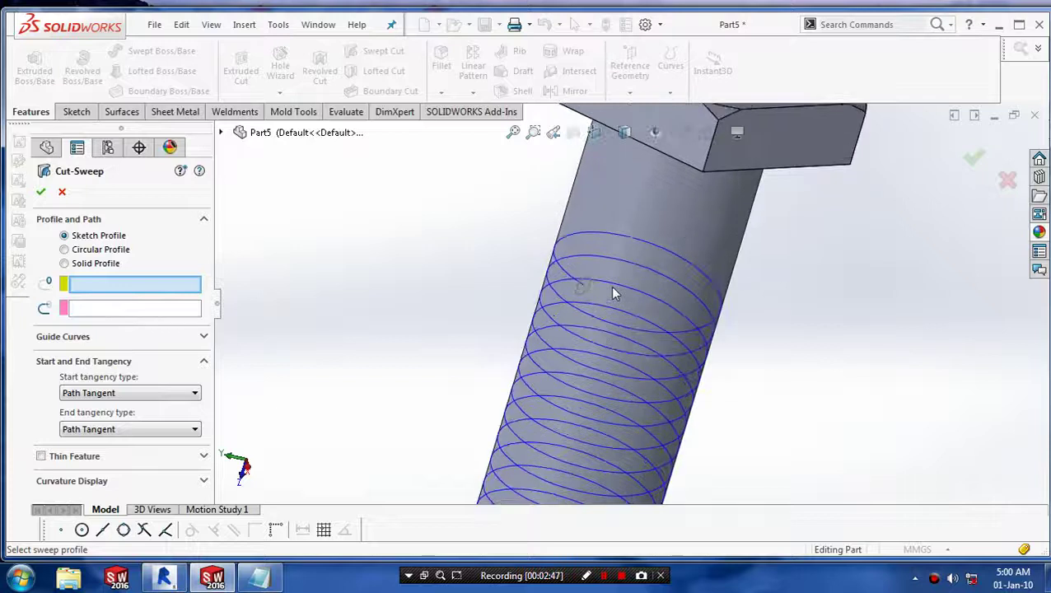
left_click(595, 286)
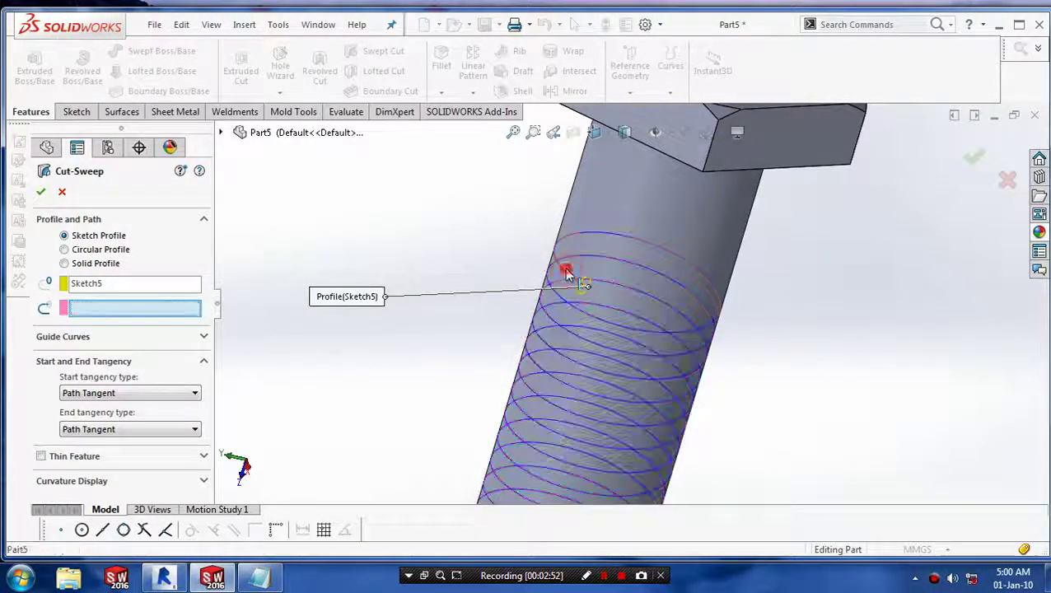
left_click(568, 275)
scroll(495, 307, "up", 2)
scroll(501, 323, "up", 2)
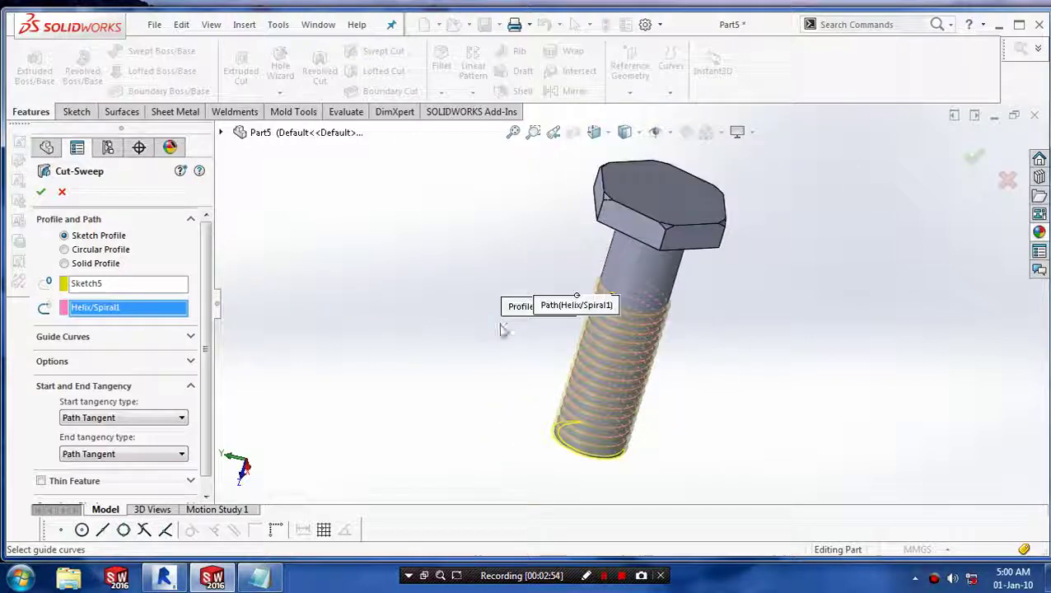
mouse_move(505, 330)
middle_mouse_down()
mouse_move(445, 293)
mouse_move(478, 308)
middle_mouse_up()
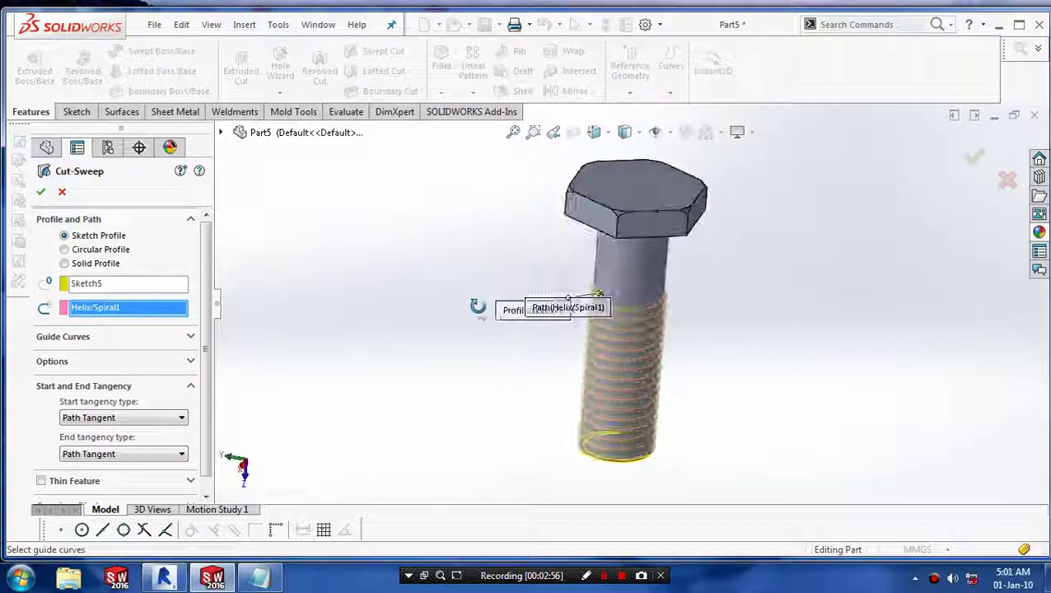
left_click(40, 193)
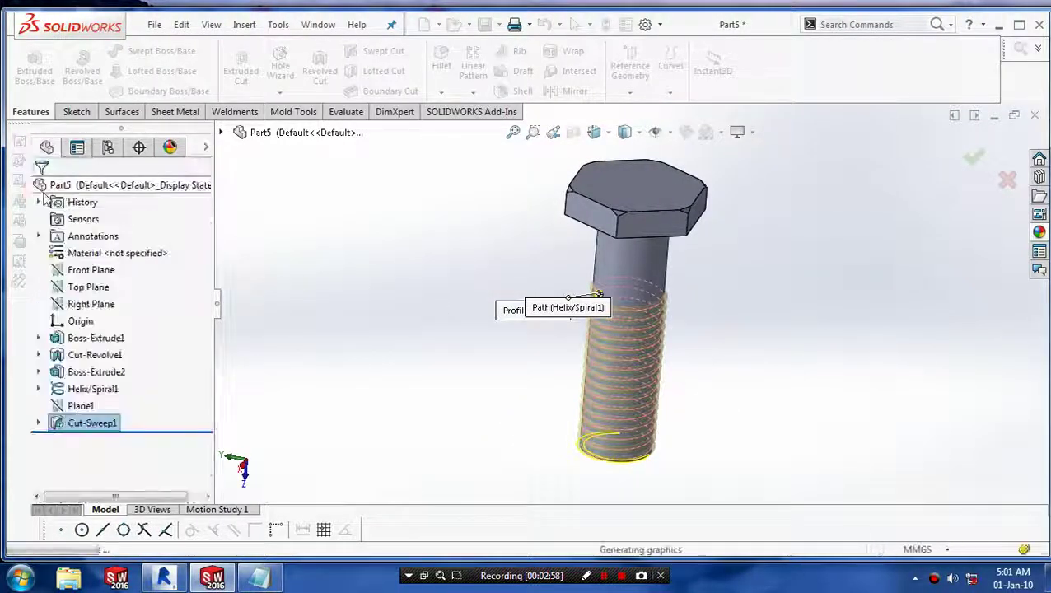
Step: Hide Helix/Spiral1 and orbit the bolt to inspect the threads and head
left_click(104, 390)
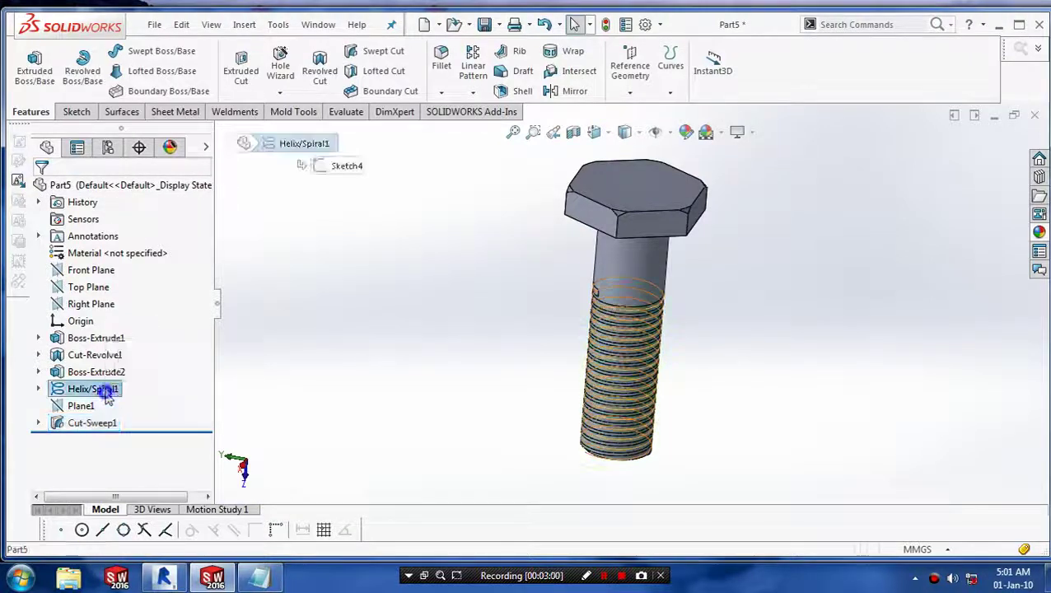
right_click(104, 391)
left_click(123, 276)
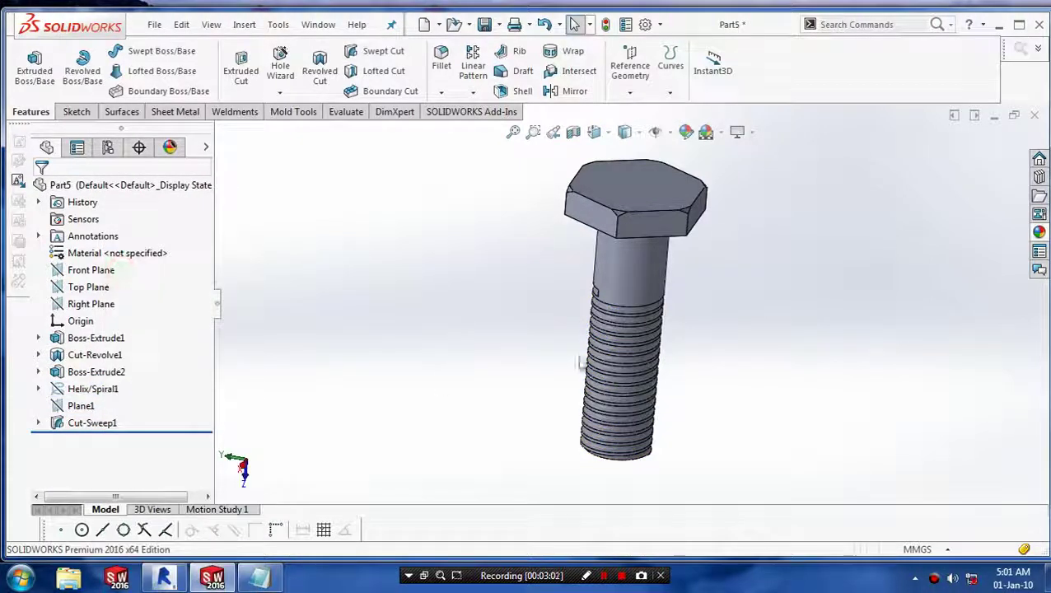
middle_click_drag(580, 363, 746, 451)
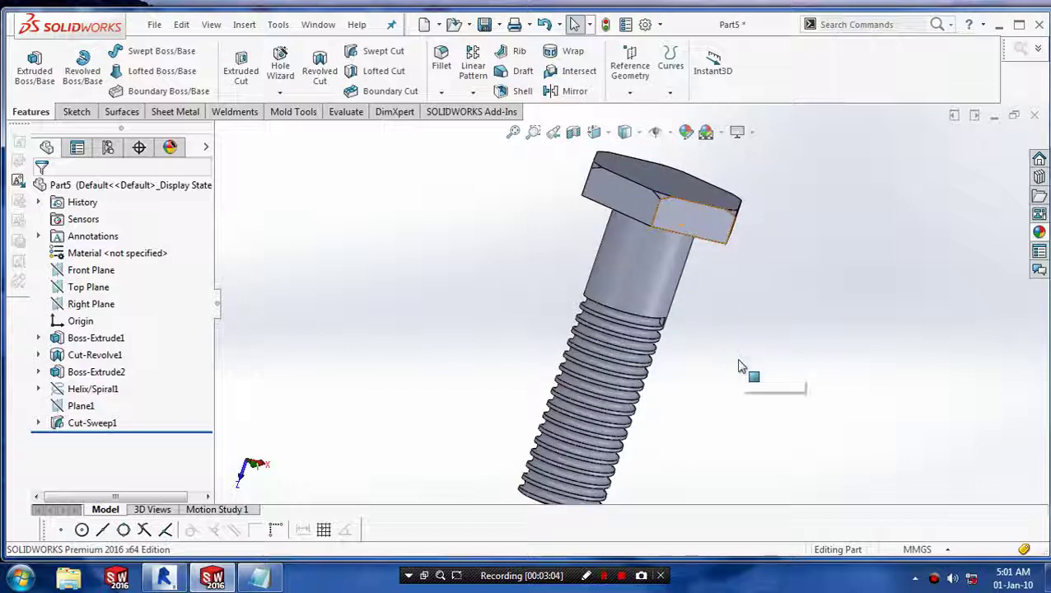
mouse_move(741, 368)
middle_mouse_down()
mouse_move(656, 373)
mouse_move(781, 436)
middle_mouse_up()
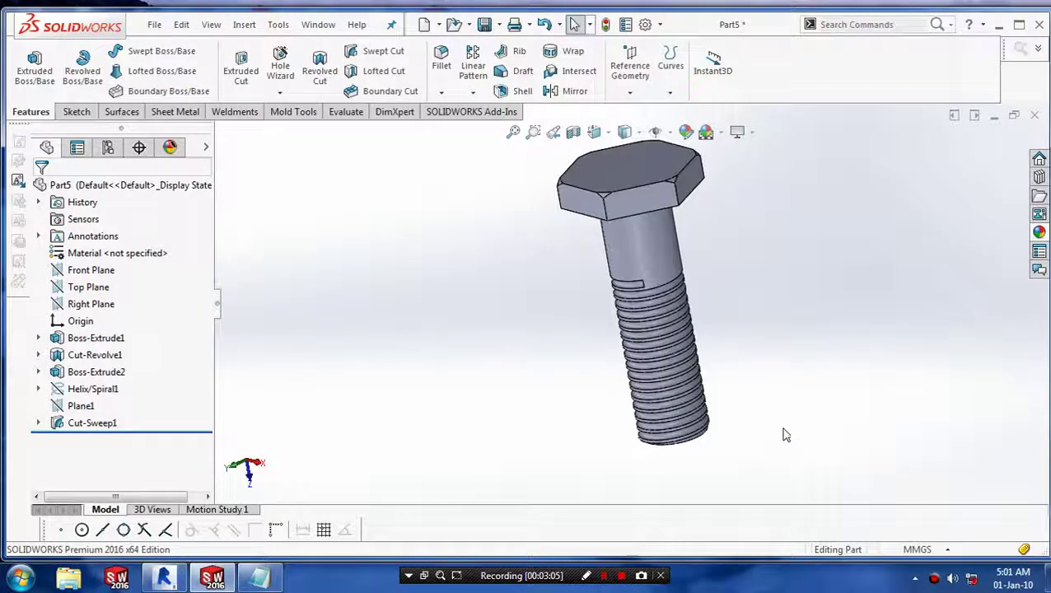
middle_click_drag(714, 194, 726, 204)
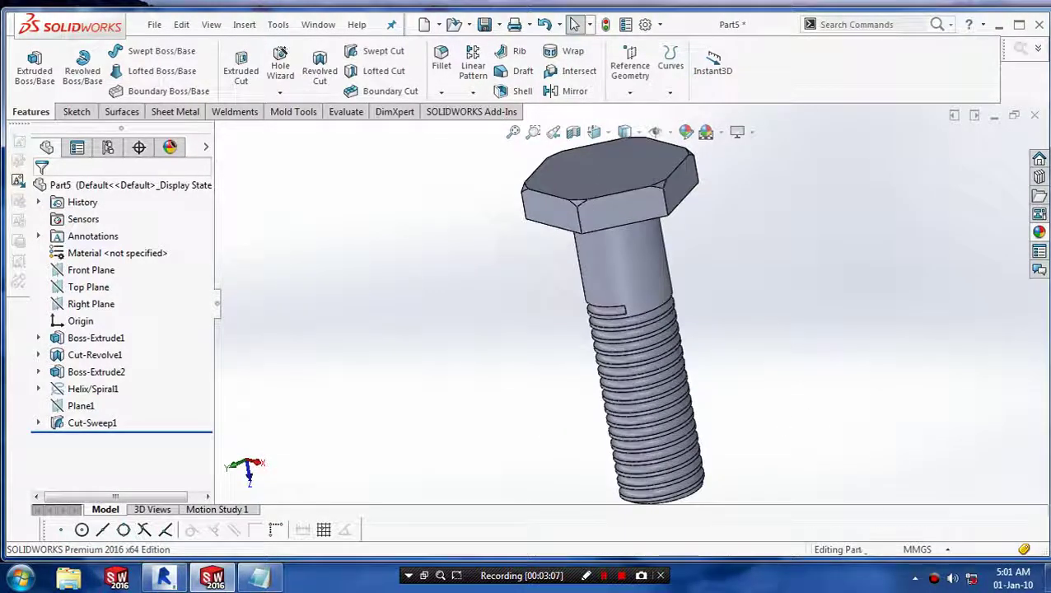
mouse_move(802, 423)
middle_mouse_down()
mouse_move(795, 322)
mouse_move(835, 301)
mouse_move(758, 415)
mouse_move(704, 456)
mouse_move(680, 437)
middle_mouse_up()
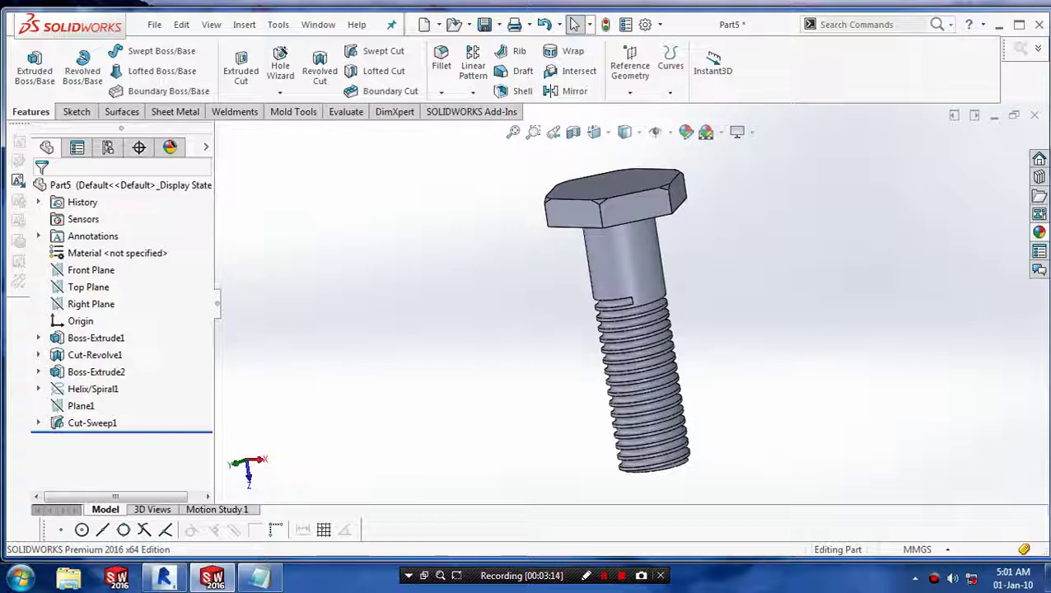
mouse_move(739, 449)
middle_mouse_down()
mouse_move(757, 441)
mouse_move(728, 441)
mouse_move(732, 456)
mouse_move(857, 412)
mouse_move(881, 444)
middle_mouse_up()
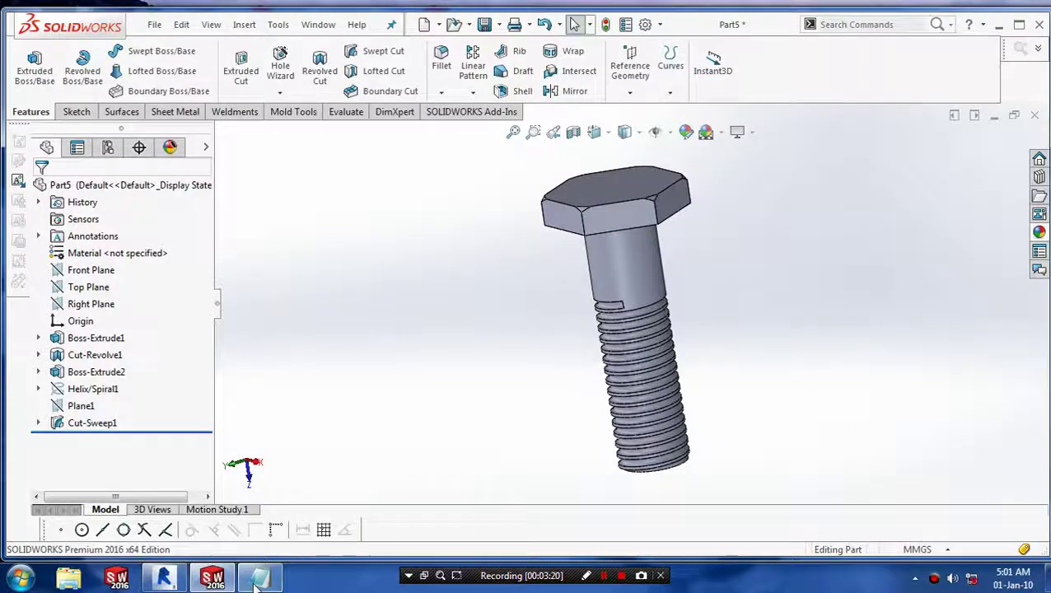
Step: Return to the Notepad notes and highlight the final line 'THREAD CUT CAN BE DONE.'
left_click(254, 577)
left_click_drag(39, 486, 256, 495)
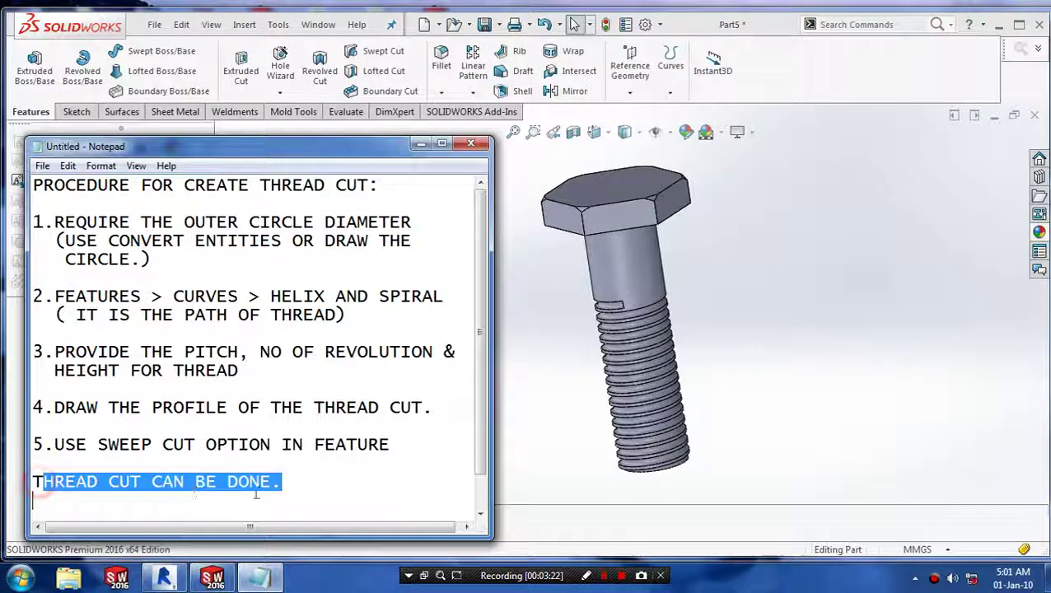